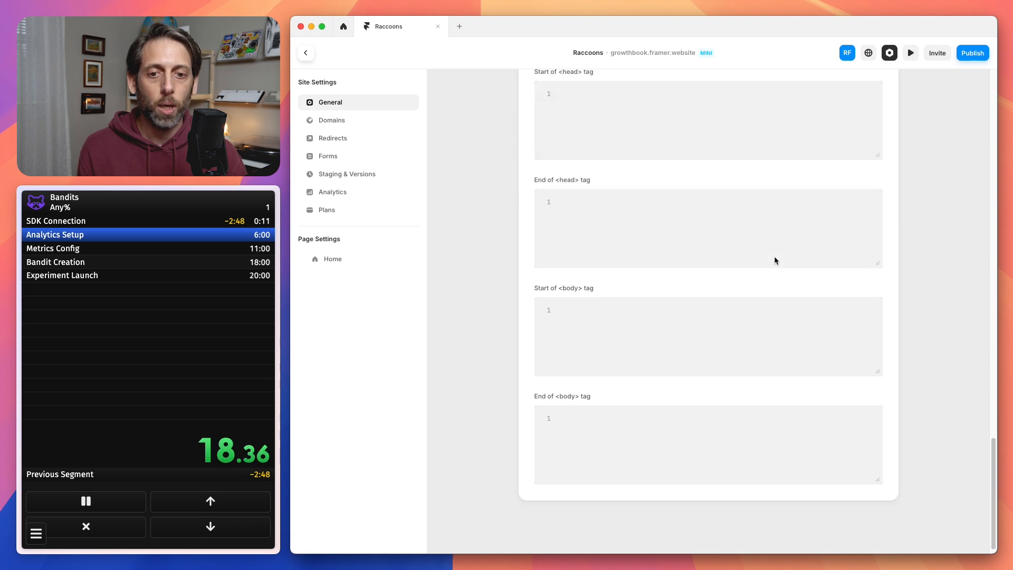
# Paste the copied GrowthBook script tag, including its SDK client key, into the site's End of <head> tag custom code.
pyautogui.click(657, 237)
# Copy the data-use-sticky-bucket-service="cookie" attribute from the browser notes board and add it to the GrowthBook script tag in Framer.
pyautogui.press('super+Tab')
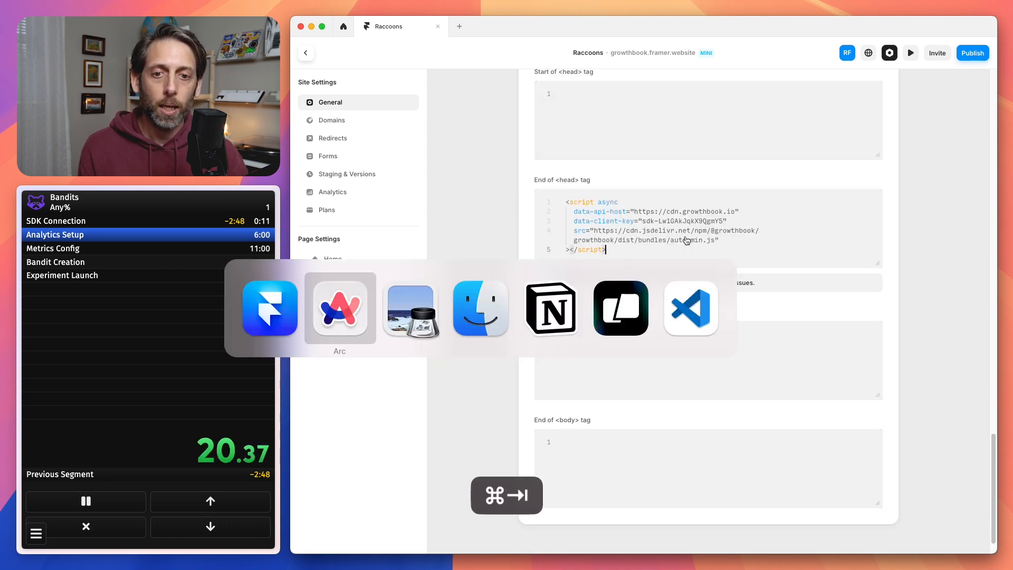
pyautogui.hotkey('ctrl', 'Tab')
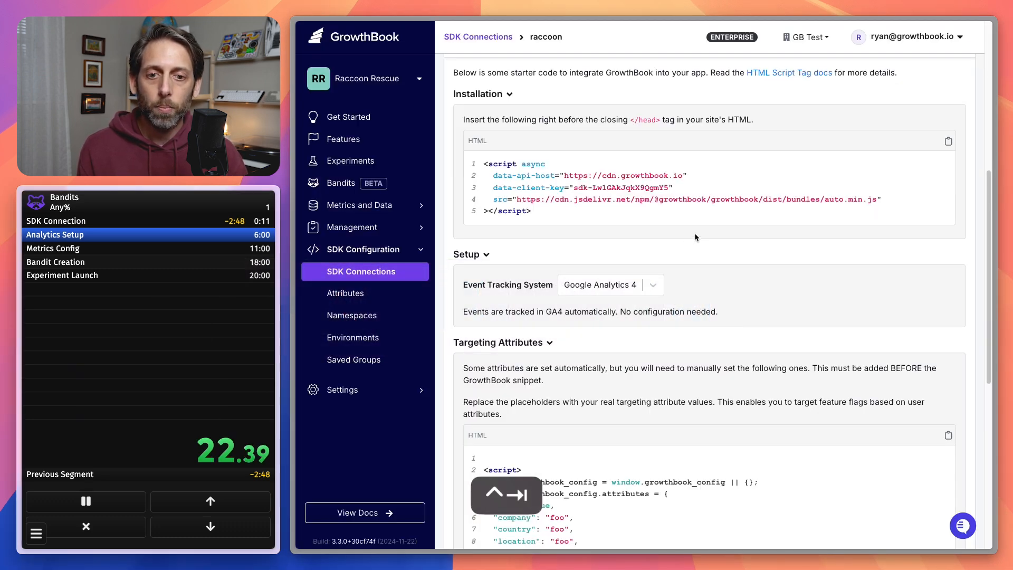
pyautogui.hotkey('ctrl', 'Tab')
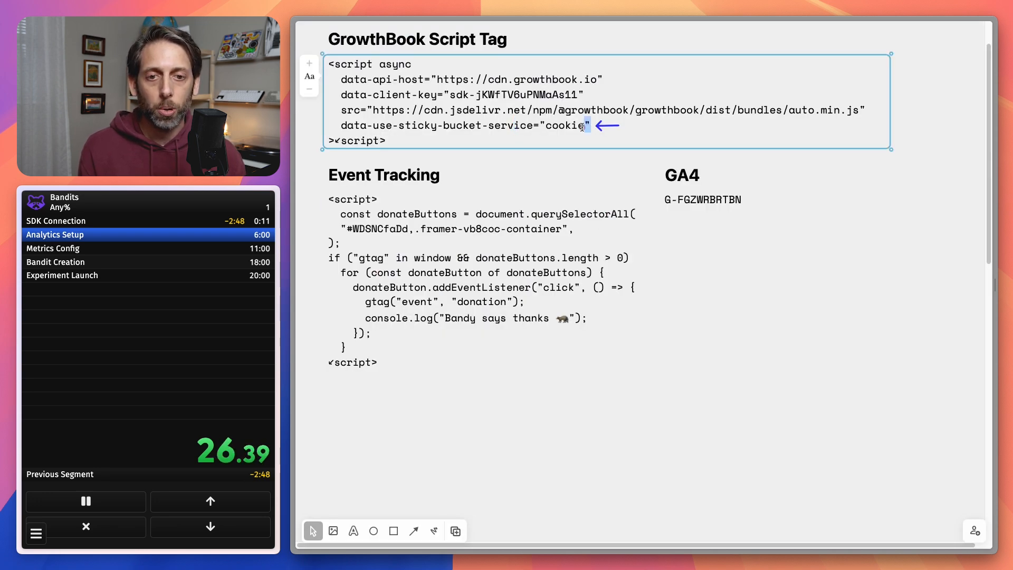
pyautogui.moveTo(582, 127); pyautogui.dragTo(343, 125)
pyautogui.press('super+c')
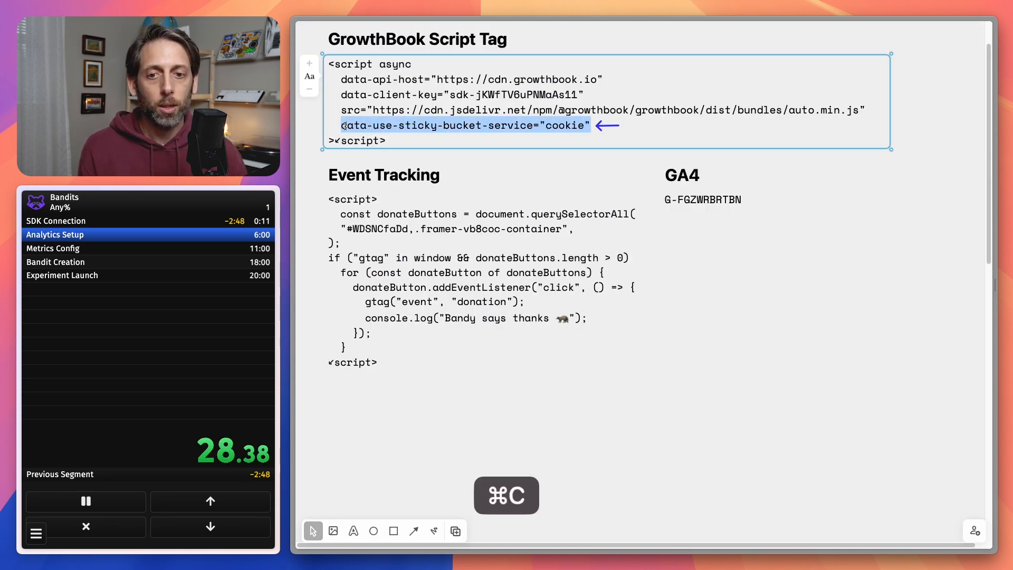
pyautogui.press('super+Tab')
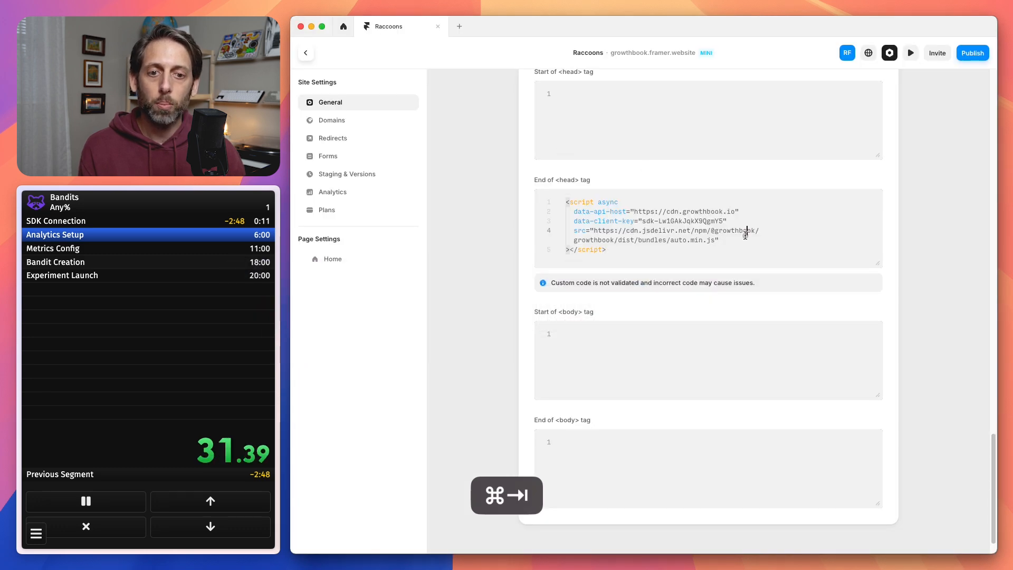
pyautogui.click(745, 240)
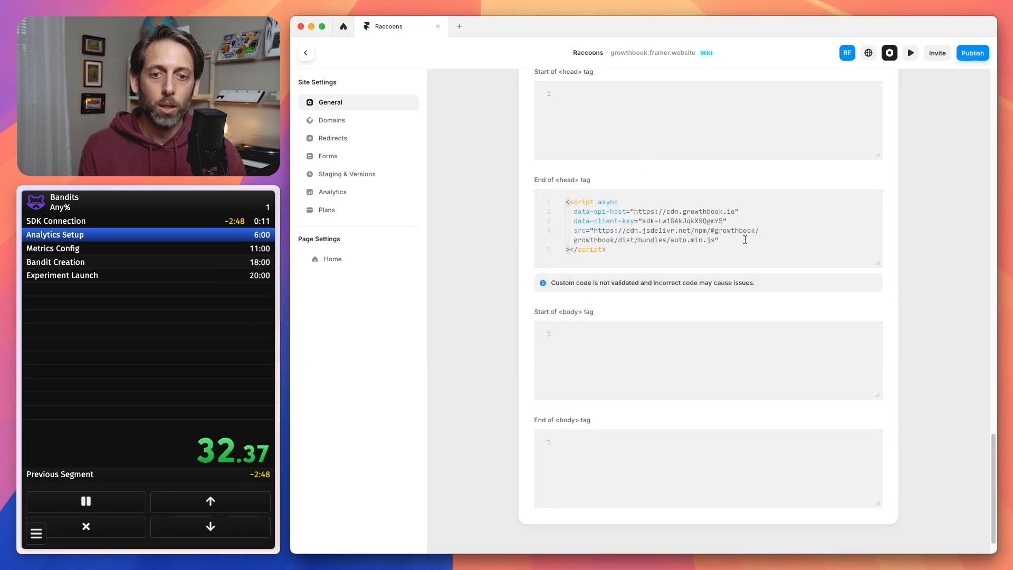
pyautogui.press('super+v')
# Copy the GA4 measurement ID from the notes board and save it as the Framer site's Google Analytics Measurement ID.
pyautogui.press('super+Tab')
pyautogui.click(706, 197)
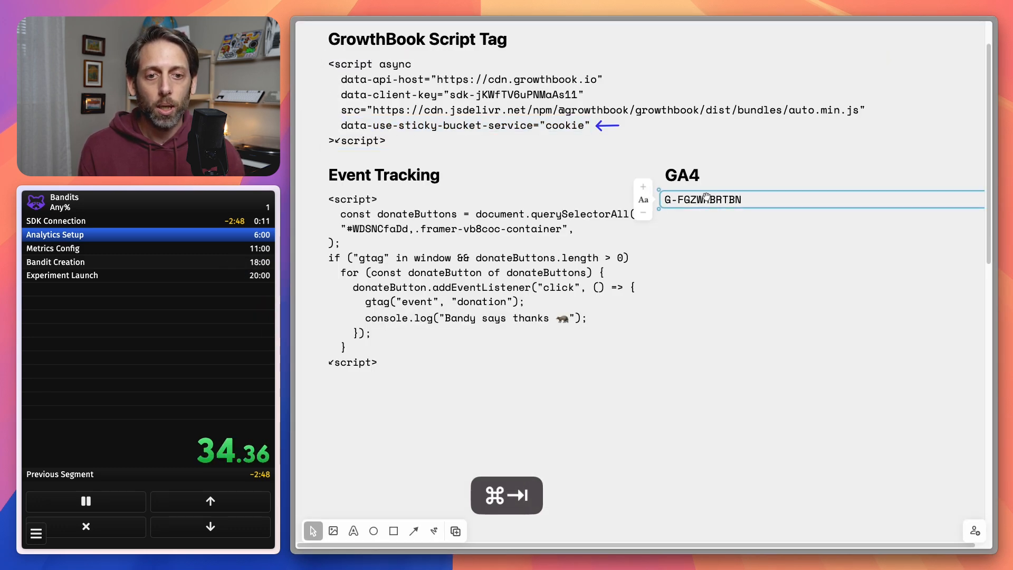
pyautogui.doubleClick(706, 199)
pyautogui.press('super+a')
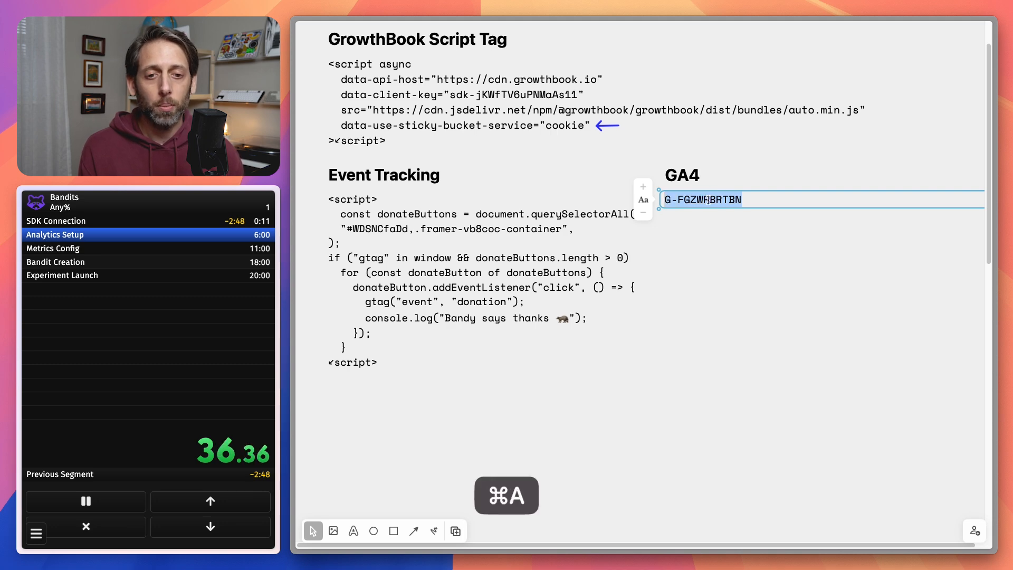
pyautogui.press('super+c')
pyautogui.press('super+Tab')
pyautogui.scroll(8, 720, 256)
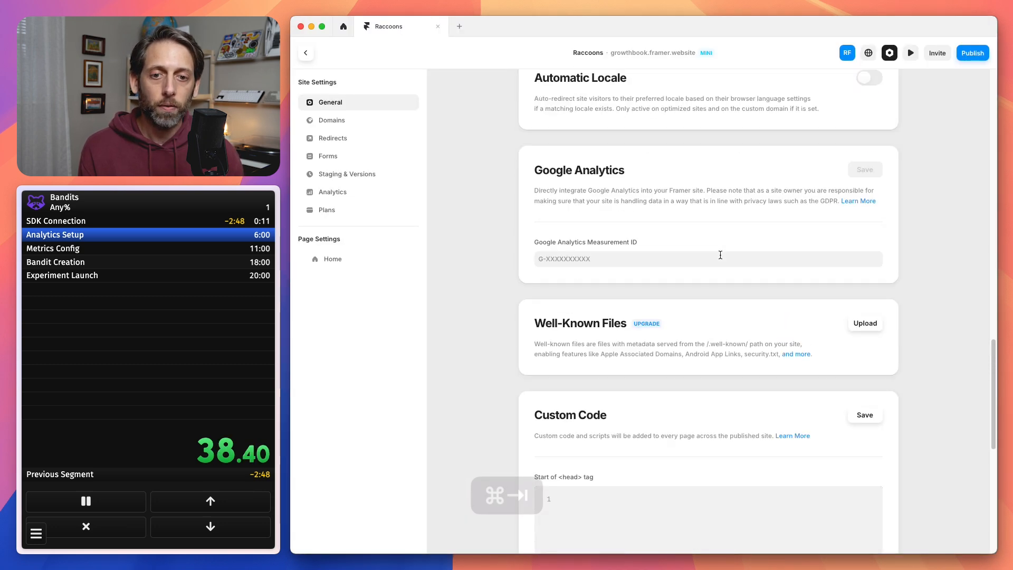
pyautogui.click(707, 260)
pyautogui.press('super+v')
pyautogui.click(860, 172)
# Copy the Event Tracking script from the notes board and paste it into the site's End of <body> tag custom code in Framer.
pyautogui.press('super+Tab')
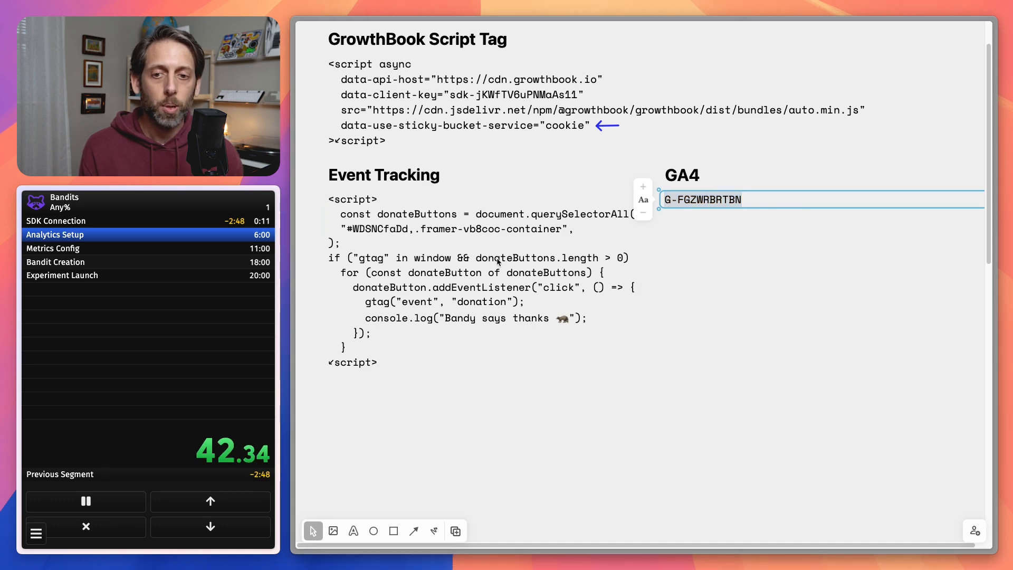
pyautogui.doubleClick(477, 273)
pyautogui.press('super+a')
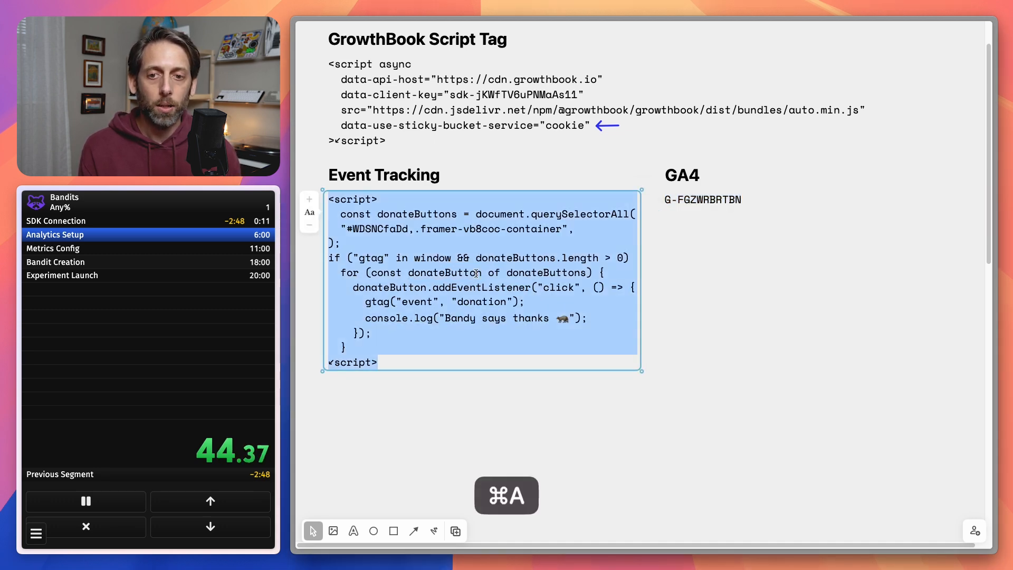
pyautogui.press('super+c')
pyautogui.press('super+Tab')
pyautogui.scroll(-10, 631, 341)
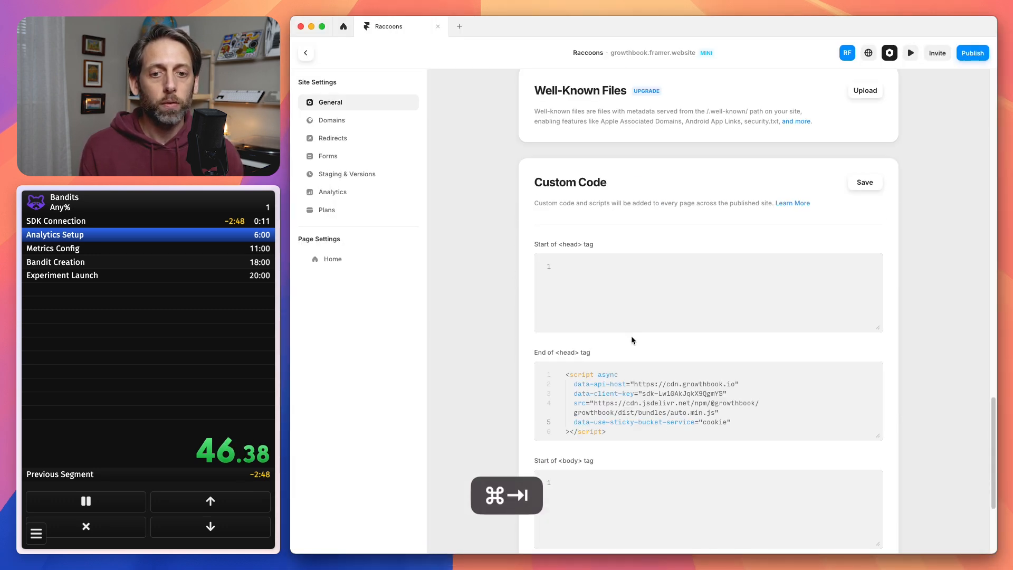
pyautogui.click(618, 410)
pyautogui.press('super+v')
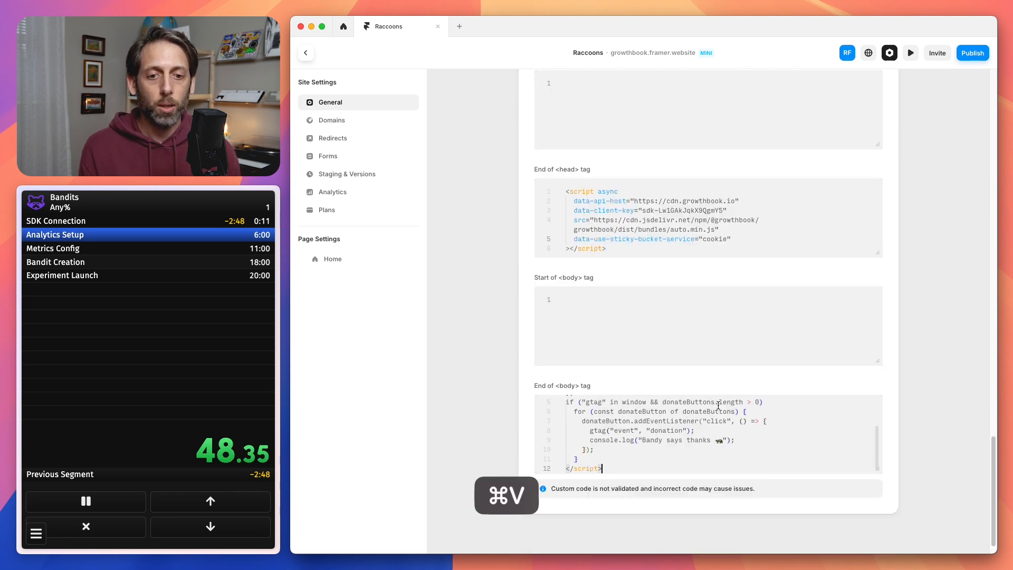
# Save the custom code and publish the update to the live website.
pyautogui.scroll(5, 619, 411)
pyautogui.click(865, 216)
pyautogui.click(964, 54)
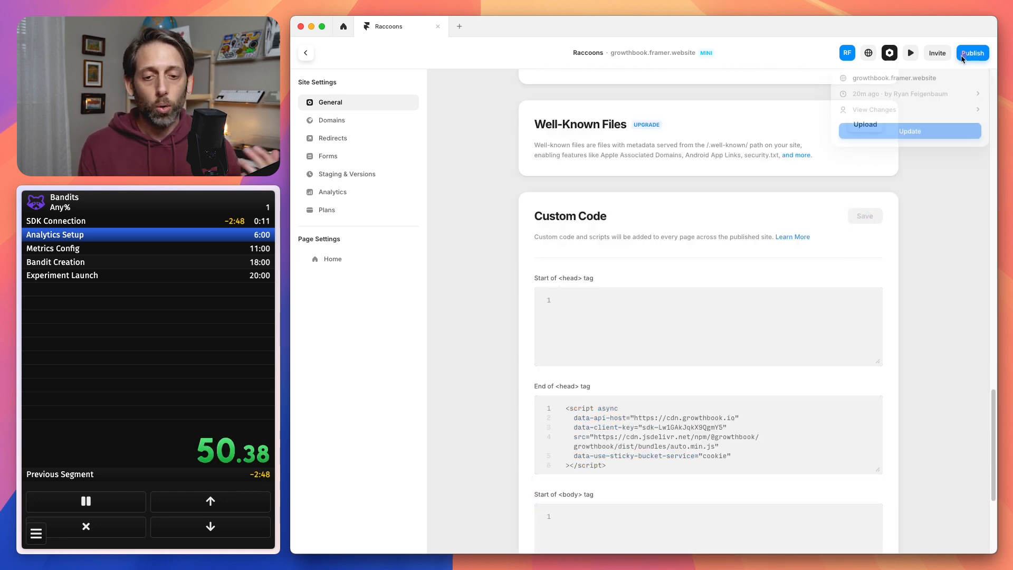
pyautogui.click(892, 135)
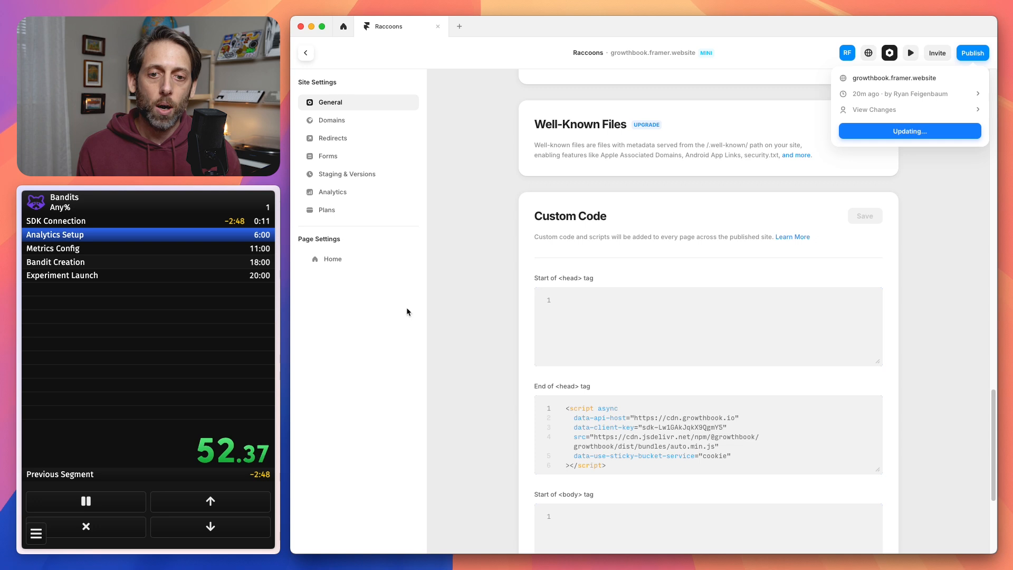
# Record the Analytics Setup split in the speedrun timer.
pyautogui.click(173, 390)
pyautogui.click(173, 390)
pyautogui.click(855, 352)
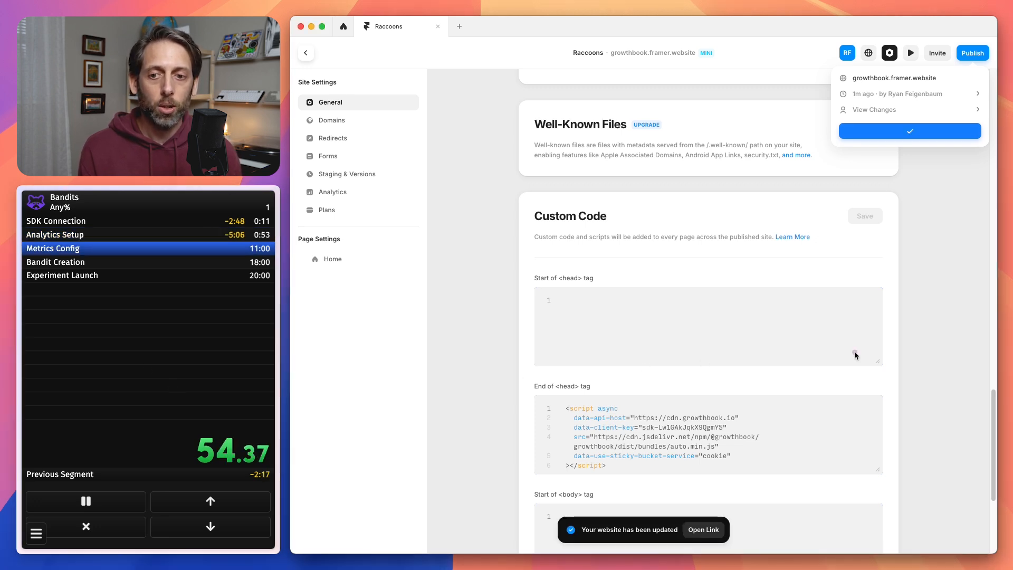
# Switch to GrowthBook in the browser and open the Data Sources page under Metrics and Data.
pyautogui.press('super+Tab')
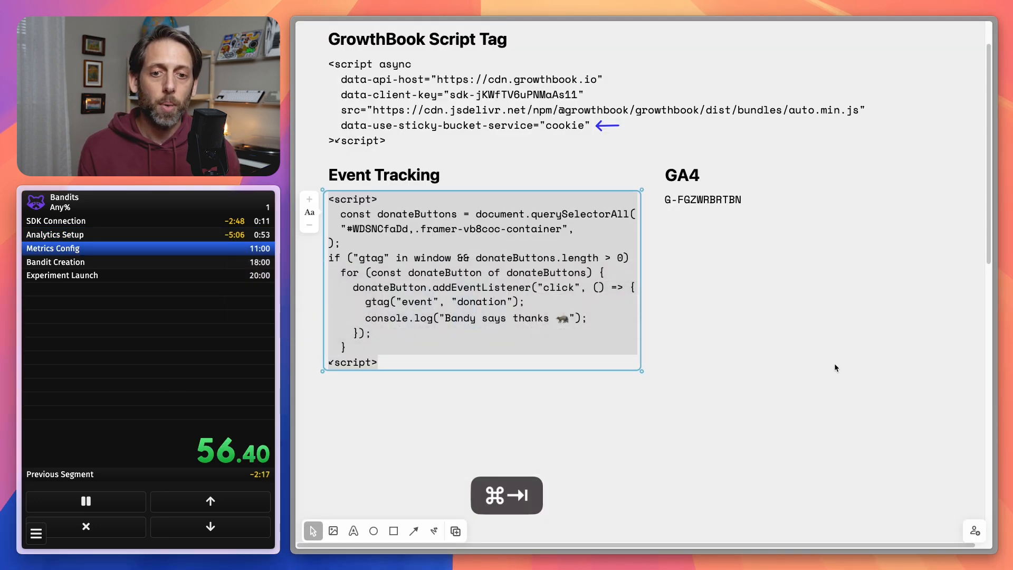
pyautogui.hotkey('ctrl', 'Tab')
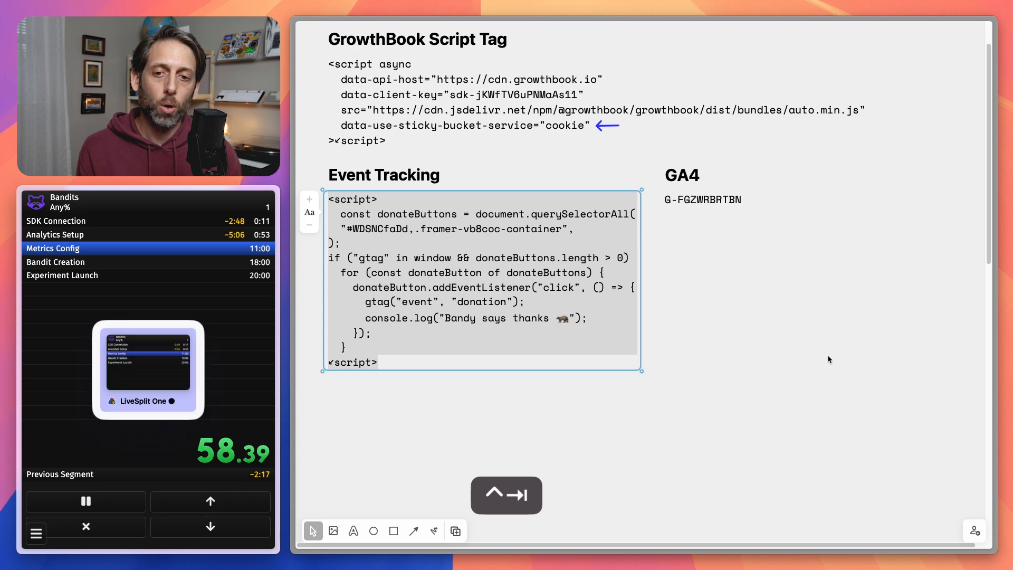
pyautogui.hotkey('ctrl', 'Tab')
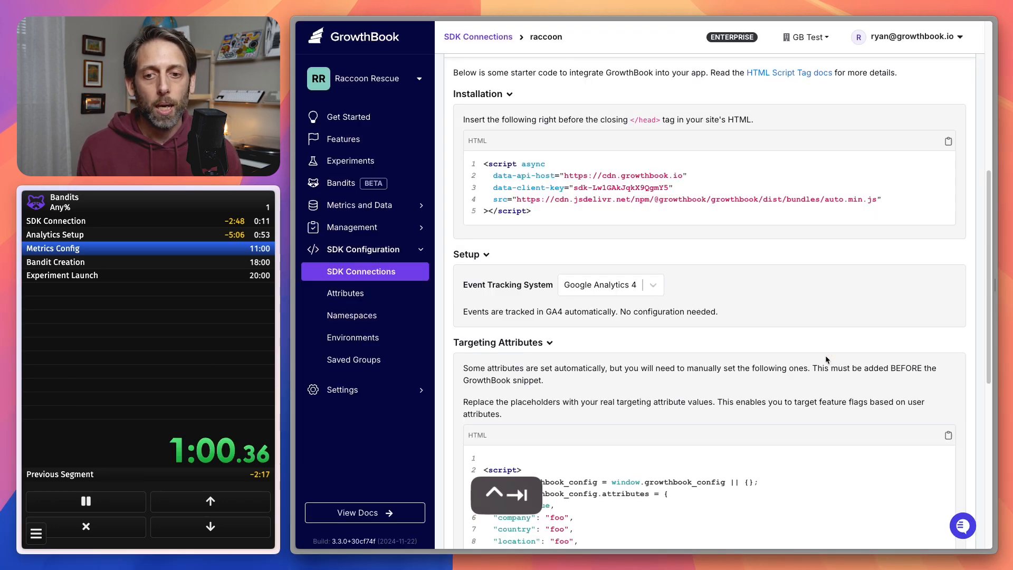
pyautogui.click(389, 206)
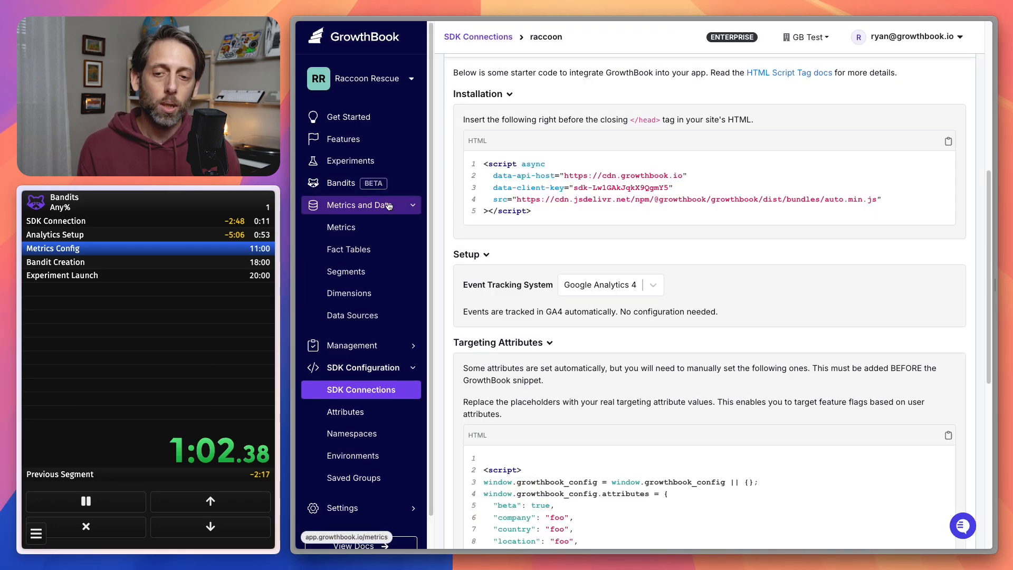
pyautogui.click(392, 228)
pyautogui.click(369, 315)
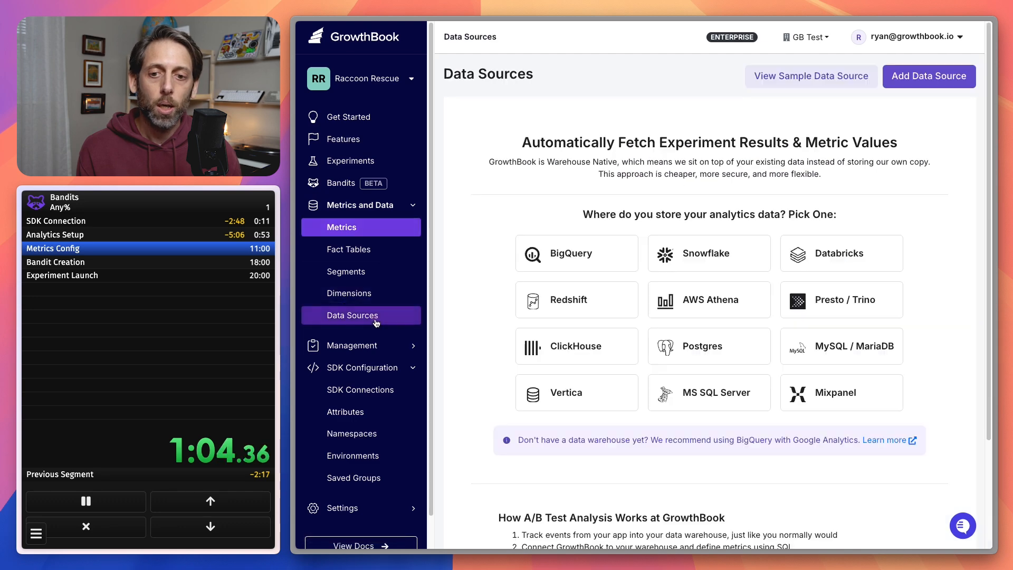
# Start a BigQuery data source using Google Analytics v4 and load the bigquery.json key file from Downloads.
pyautogui.click(551, 264)
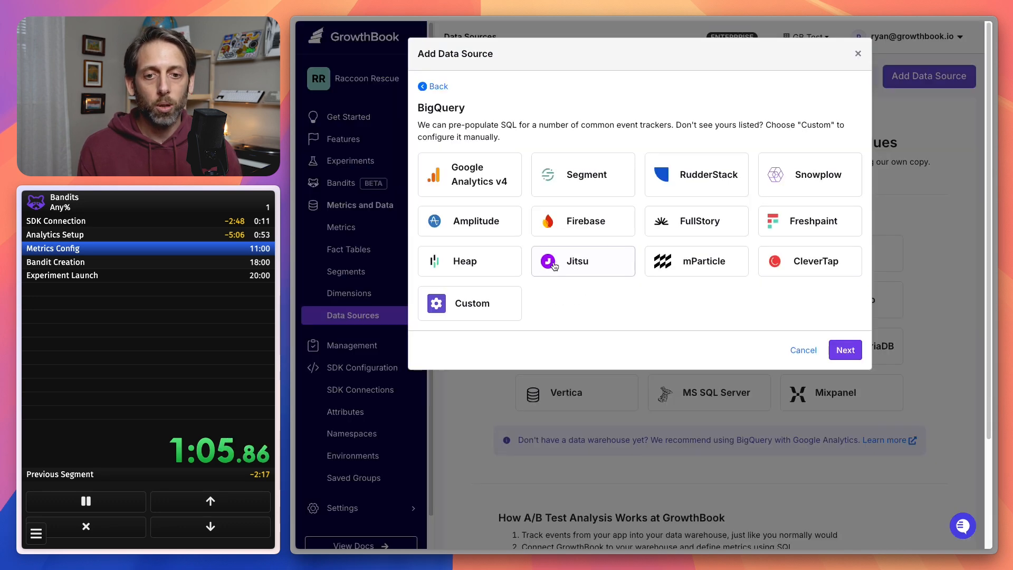
pyautogui.click(470, 174)
pyautogui.click(830, 333)
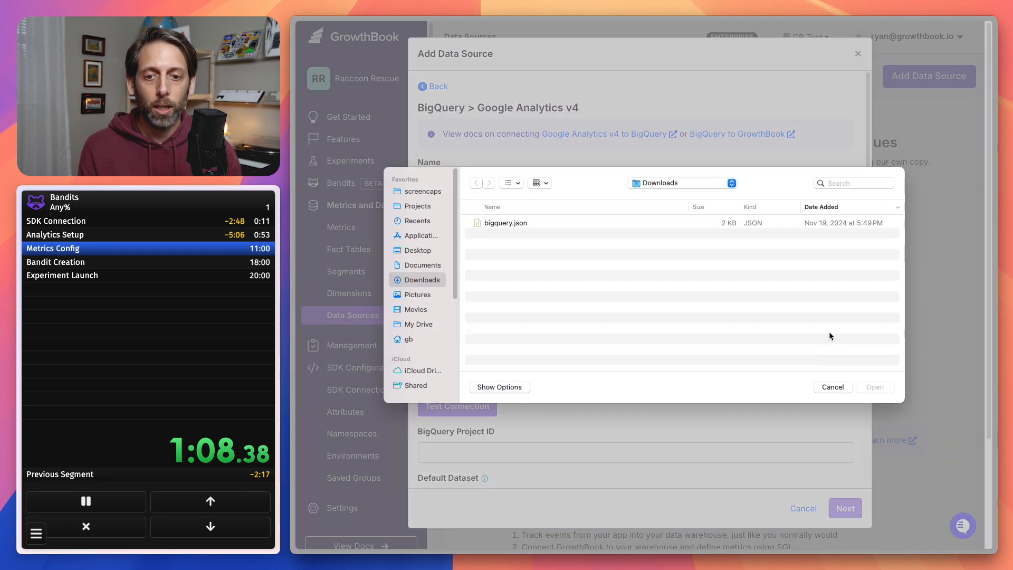
pyautogui.click(533, 224)
pyautogui.click(875, 387)
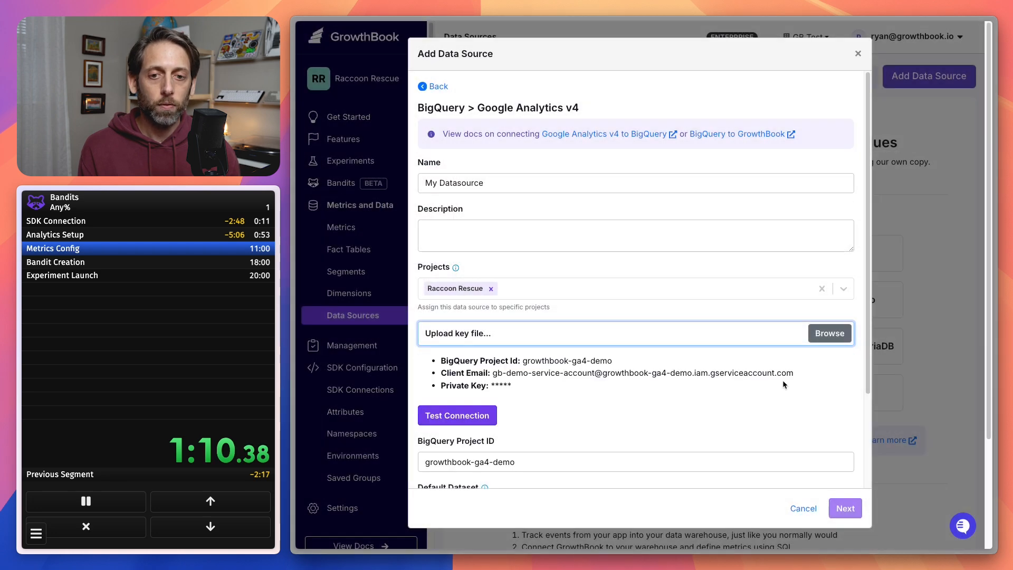
# Test the BigQuery connection and finish creating the data source with its starter metrics.
pyautogui.scroll(-3, 749, 379)
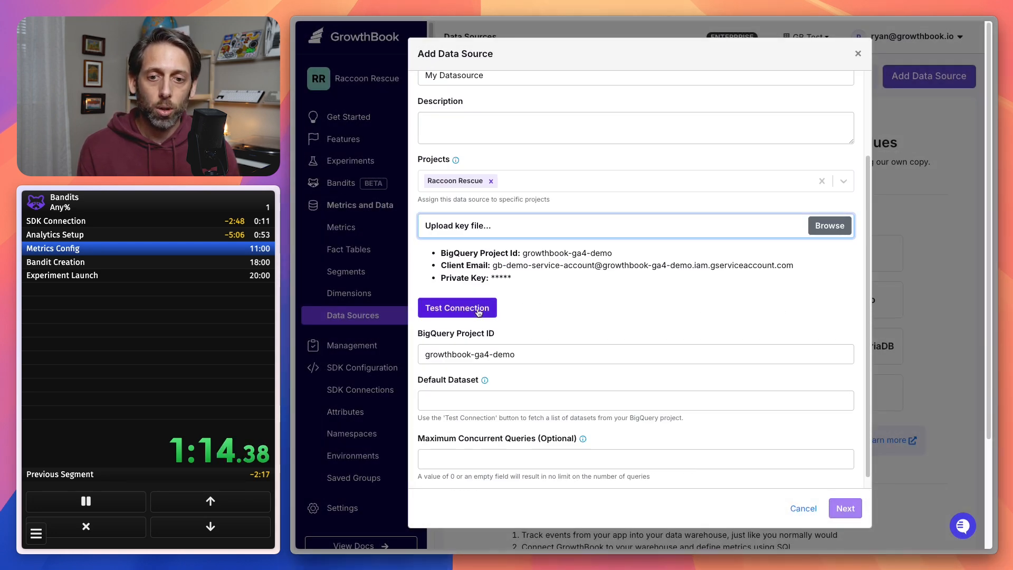
pyautogui.click(457, 307)
pyautogui.scroll(-3, 713, 401)
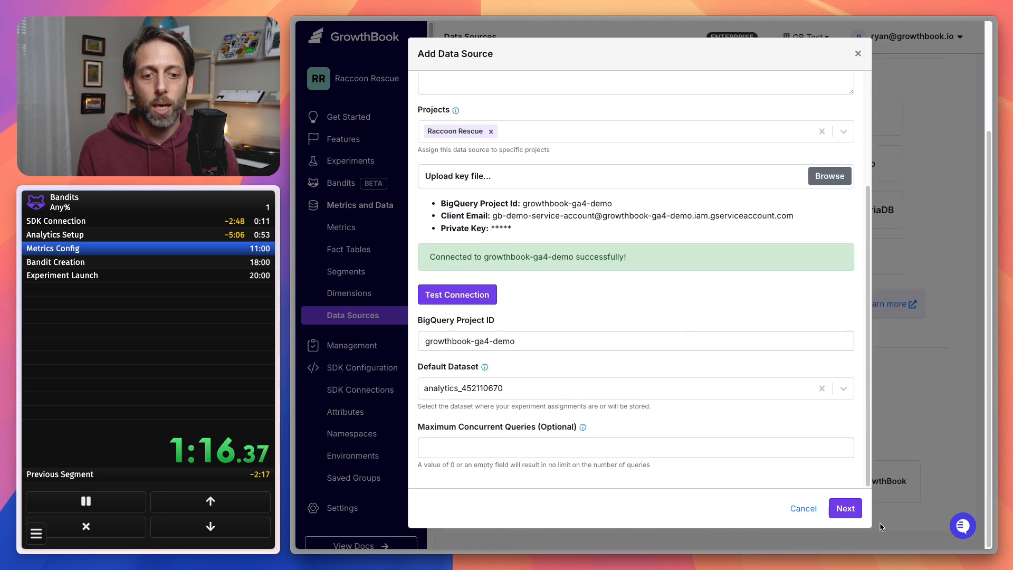
pyautogui.click(846, 508)
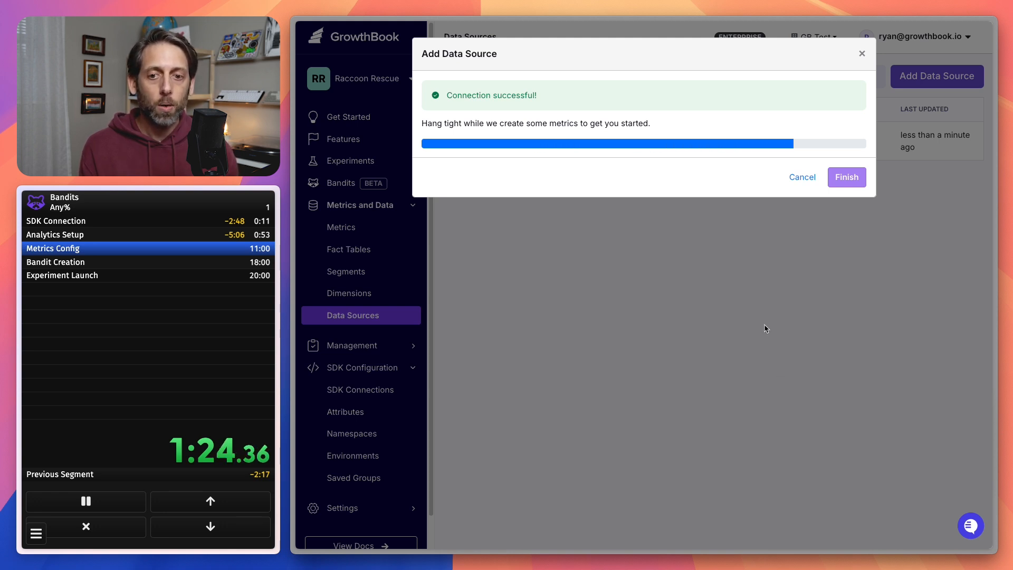
pyautogui.click(855, 166)
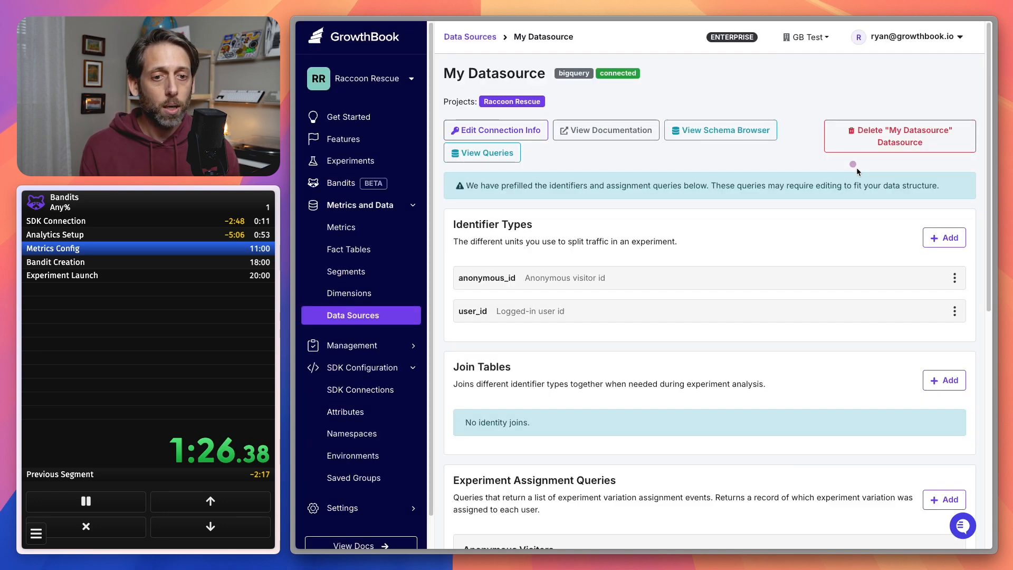
# Open the GA4 Events fact table and go to its Metrics section.
pyautogui.click(345, 249)
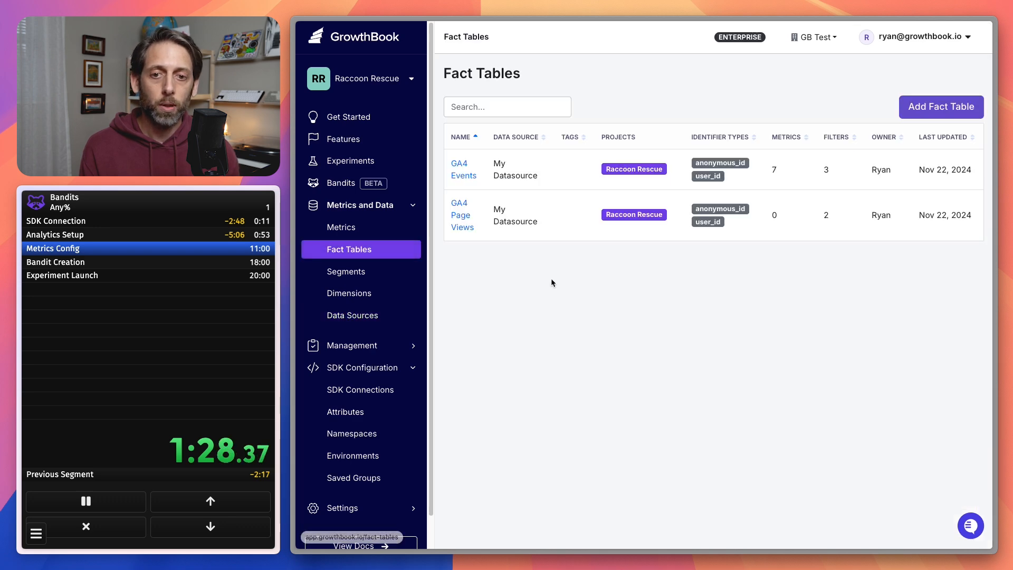
pyautogui.click(463, 175)
pyautogui.scroll(-5, 660, 369)
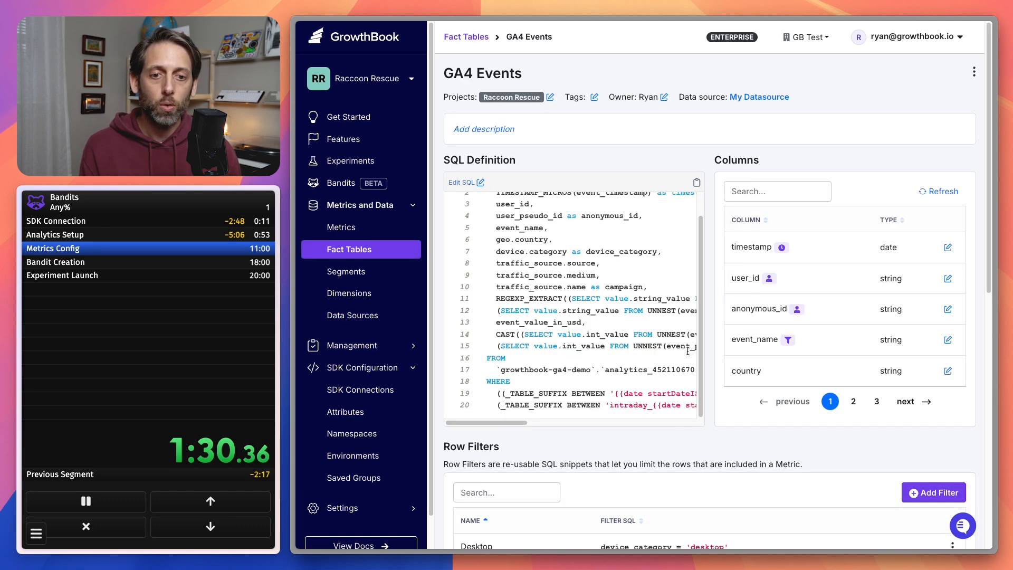
pyautogui.scroll(-6, 725, 401)
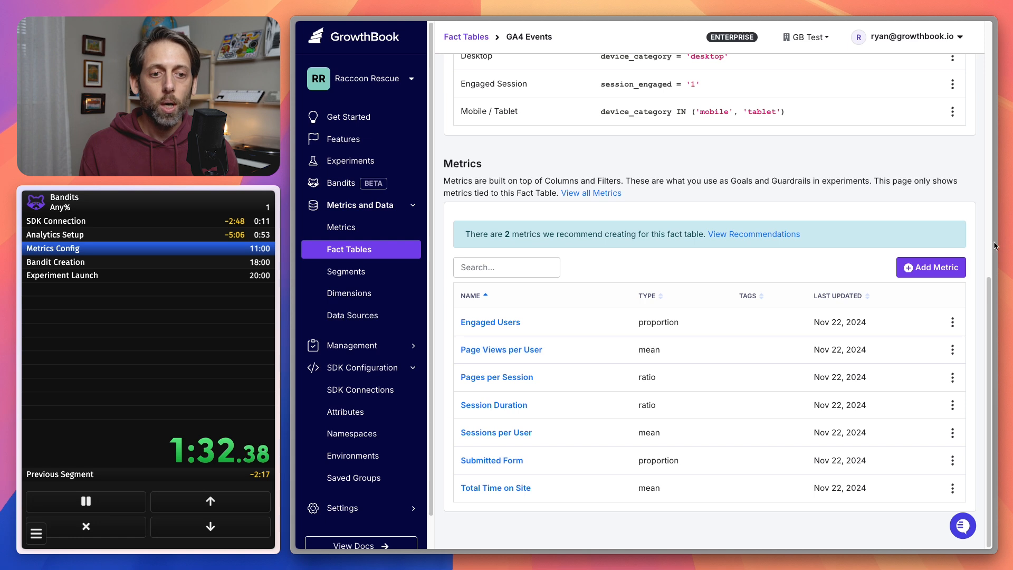
# Add a new metric to the GA4 Events fact table and name it "Donation clicks".
pyautogui.click(944, 267)
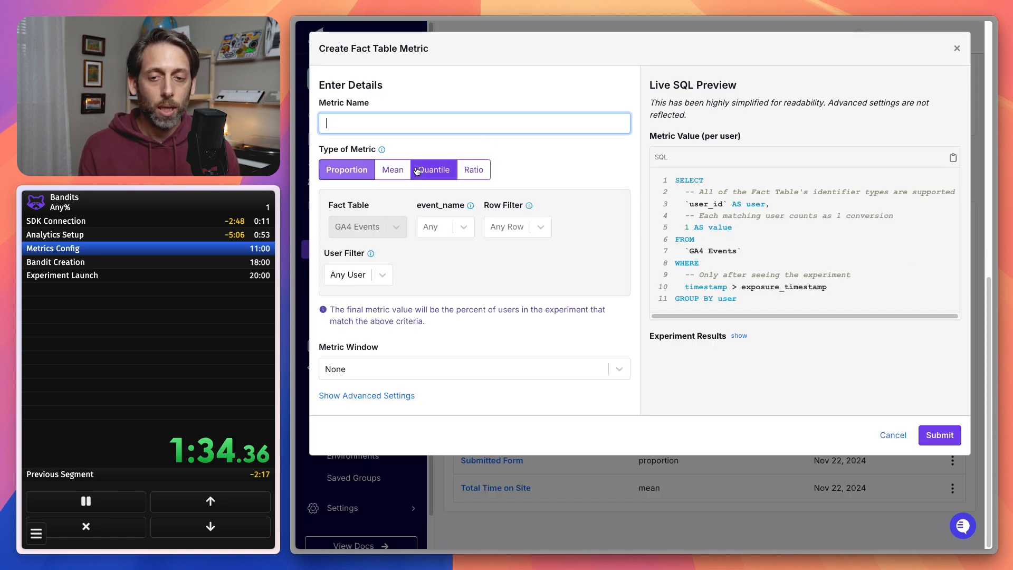
pyautogui.write('Donatiopn')
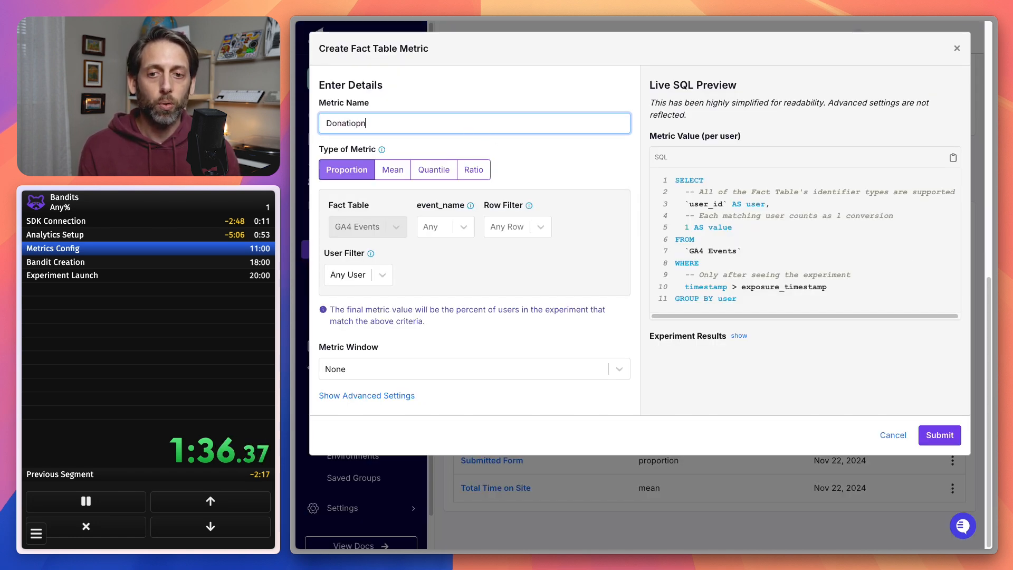
pyautogui.press('BackSpace')
pyautogui.press('BackSpace')
pyautogui.write('n clicks')
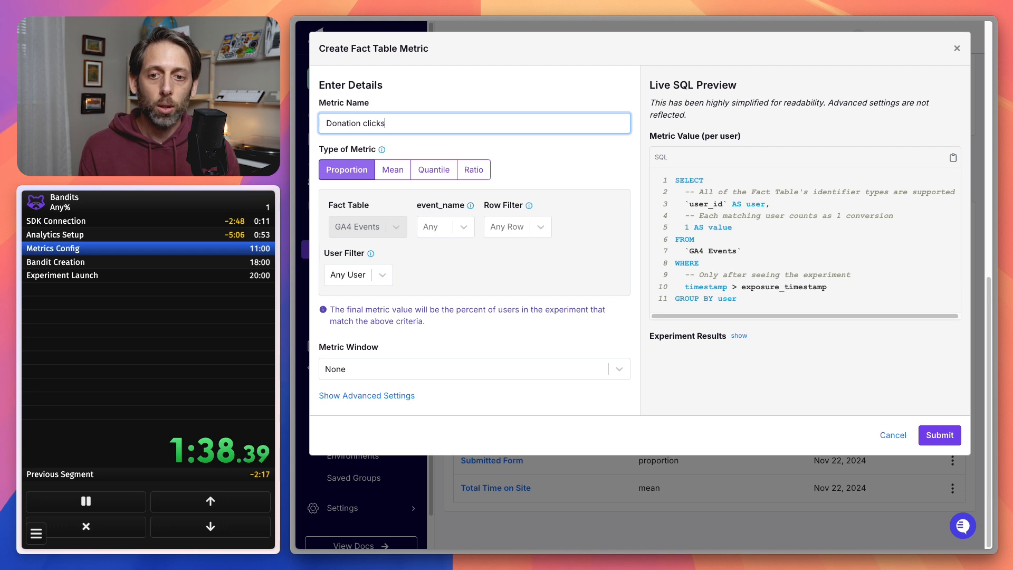
# Restrict the Donation clicks metric to rows whose event_name is "donation".
pyautogui.click(438, 226)
pyautogui.write('d')
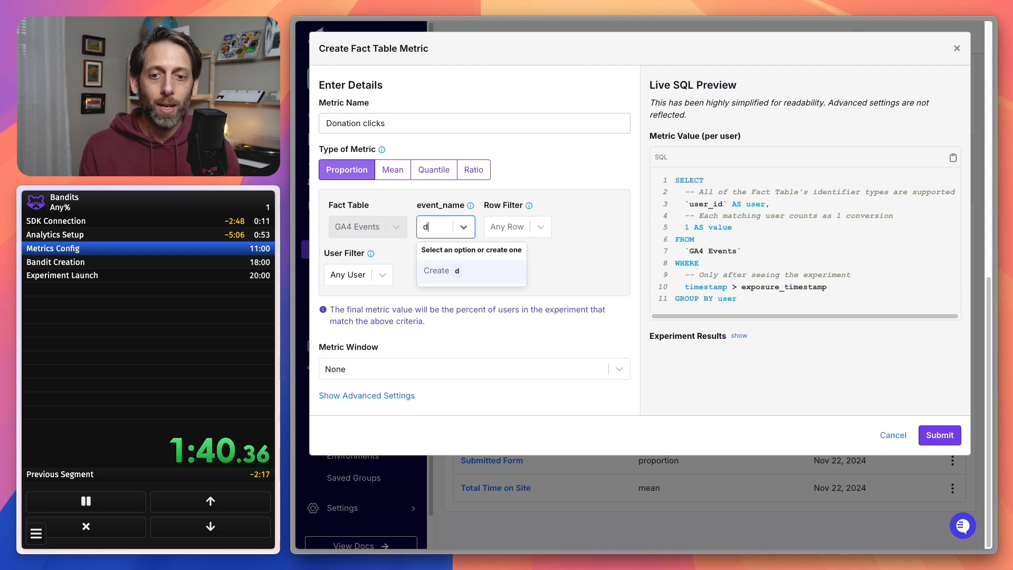
pyautogui.write('onation')
pyautogui.press('Return')
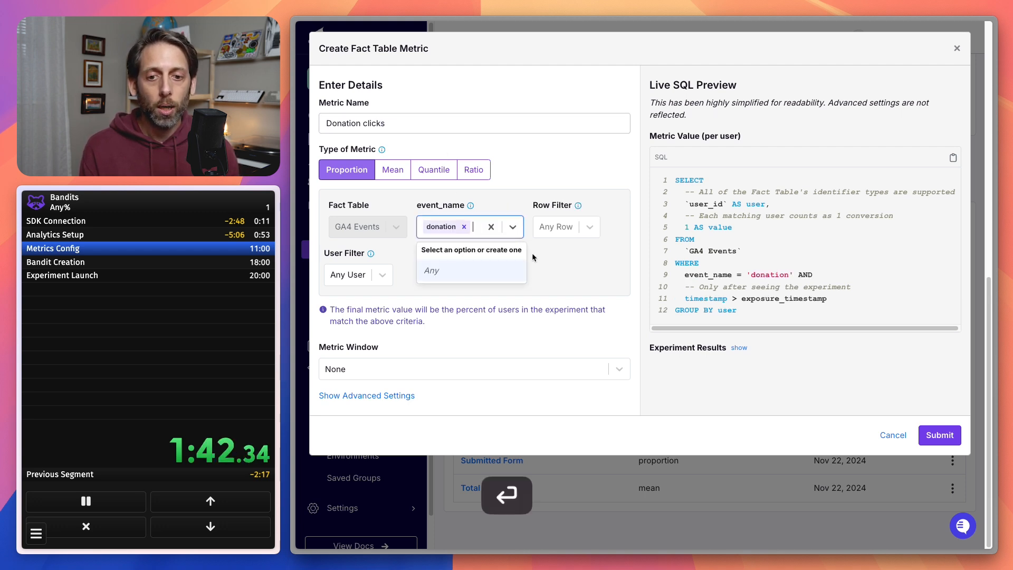
pyautogui.click(588, 276)
# Give the metric a conversion window of 1 day from first experiment exposure and submit it.
pyautogui.click(543, 368)
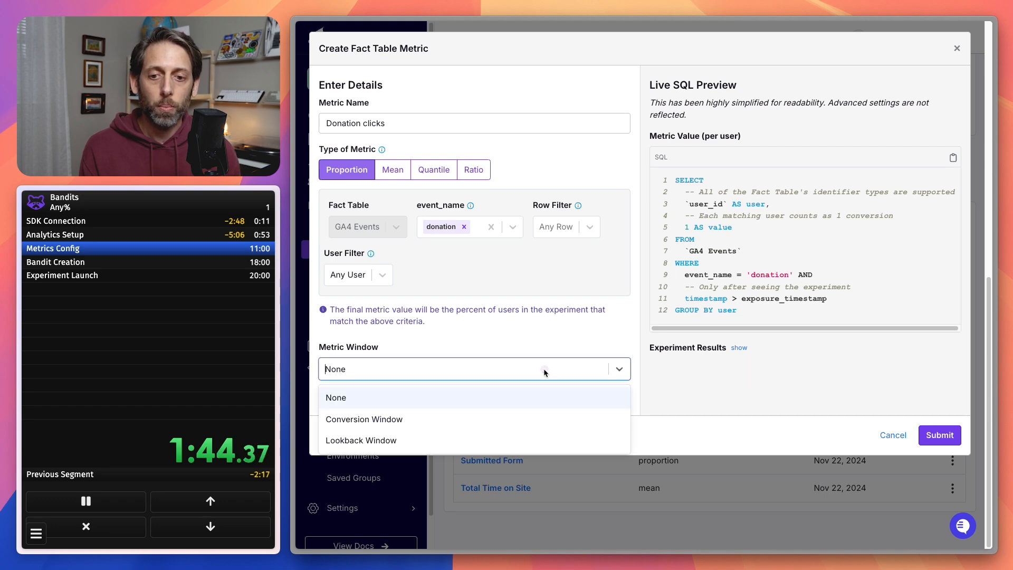
pyautogui.click(528, 412)
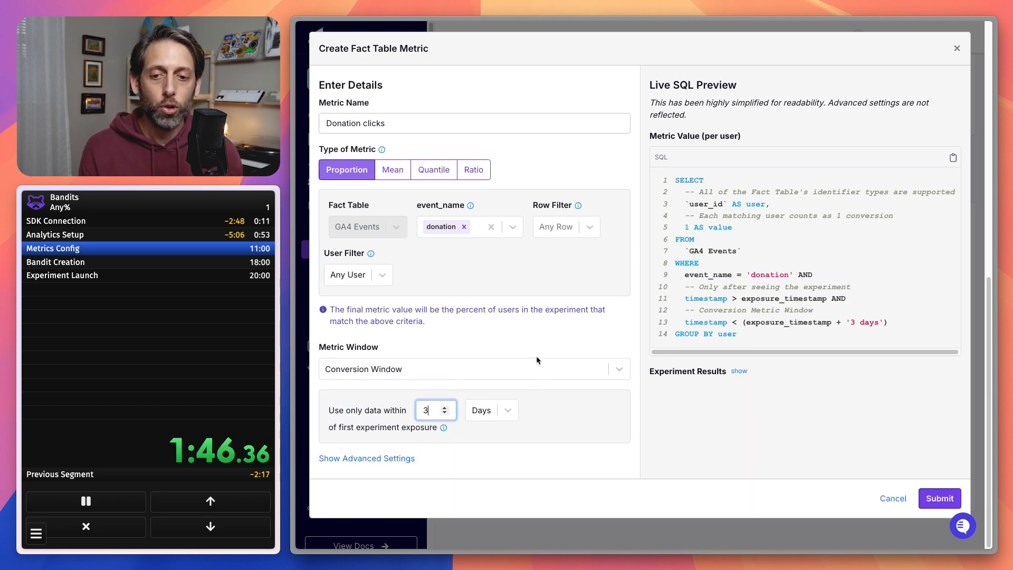
pyautogui.press('Down')
pyautogui.press('Down')
pyautogui.click(935, 487)
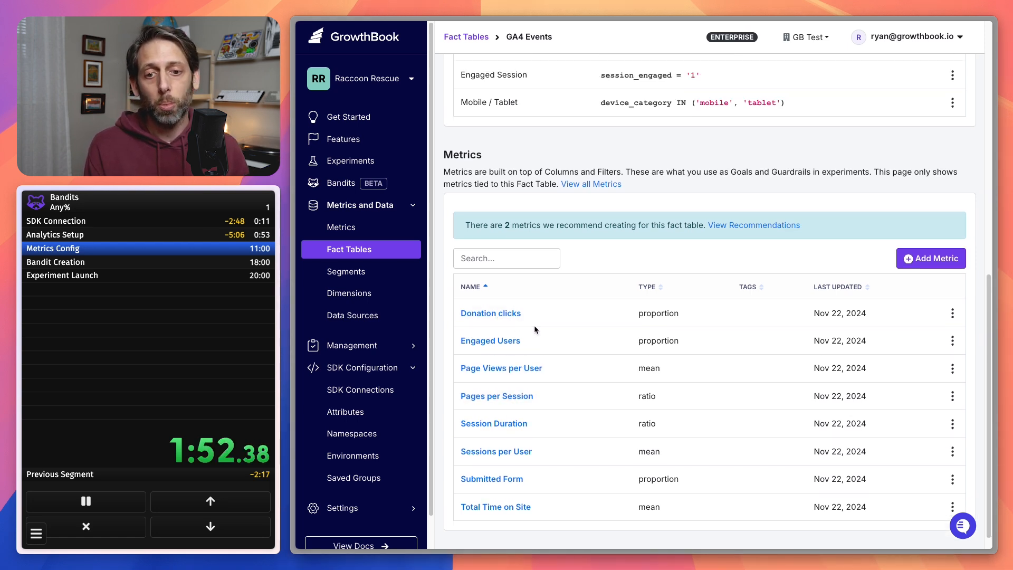
# Run the Donation clicks metric analysis with anonymous_id as aggregation unit, and complete the Metrics Config split in the run timer.
pyautogui.click(511, 327)
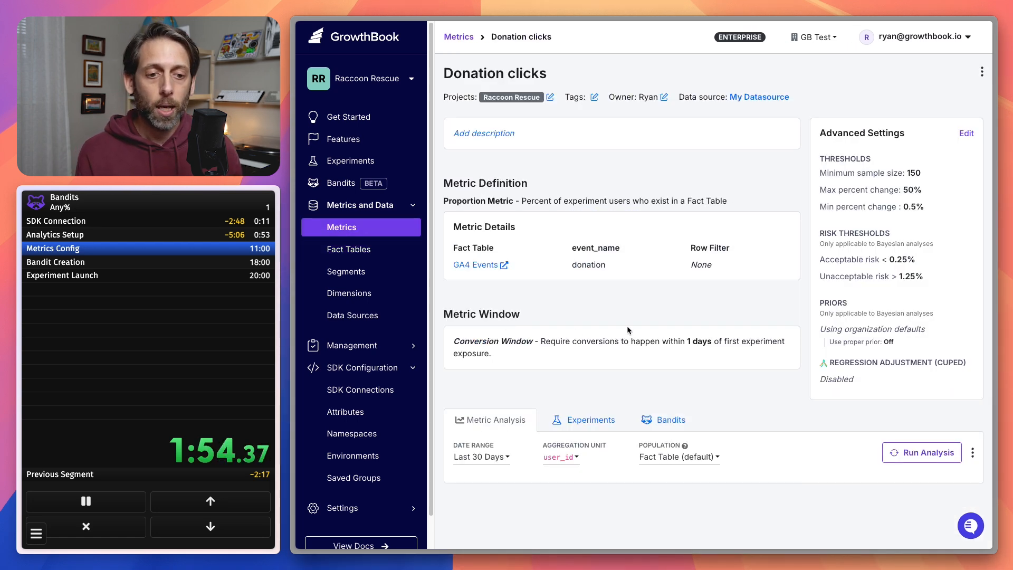
pyautogui.click(561, 457)
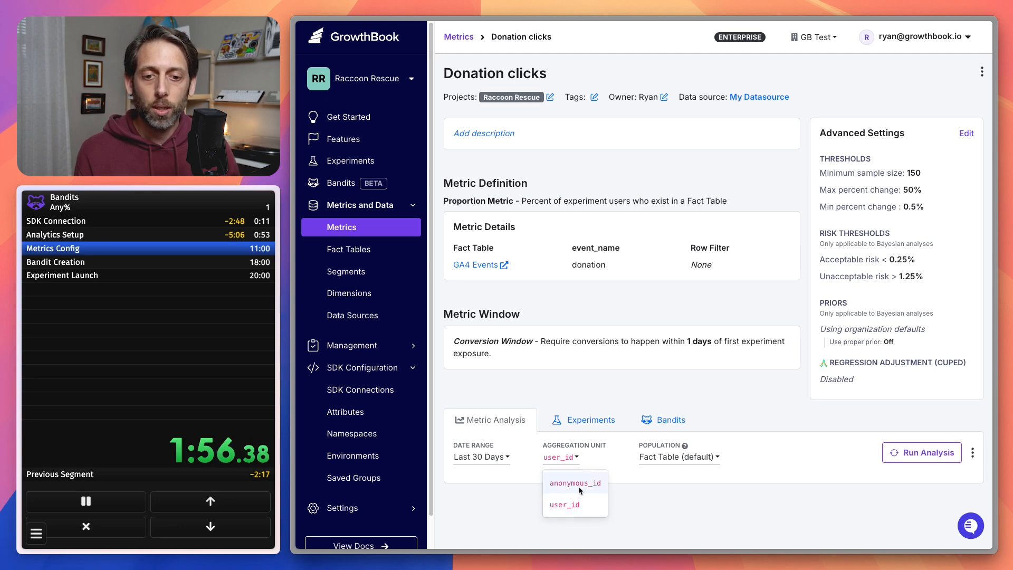
pyautogui.click(577, 484)
pyautogui.click(922, 455)
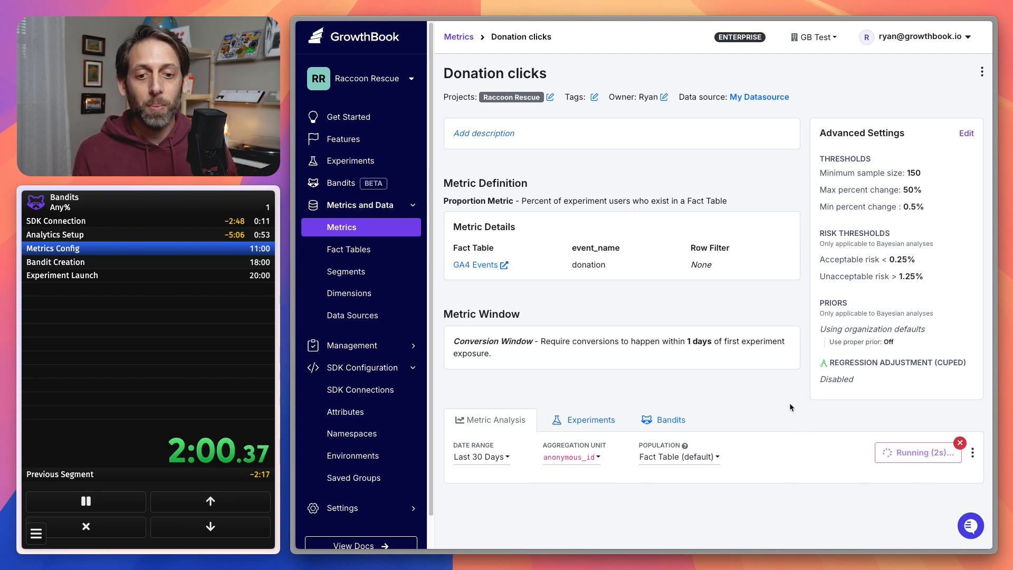
pyautogui.scroll(-5, 790, 402)
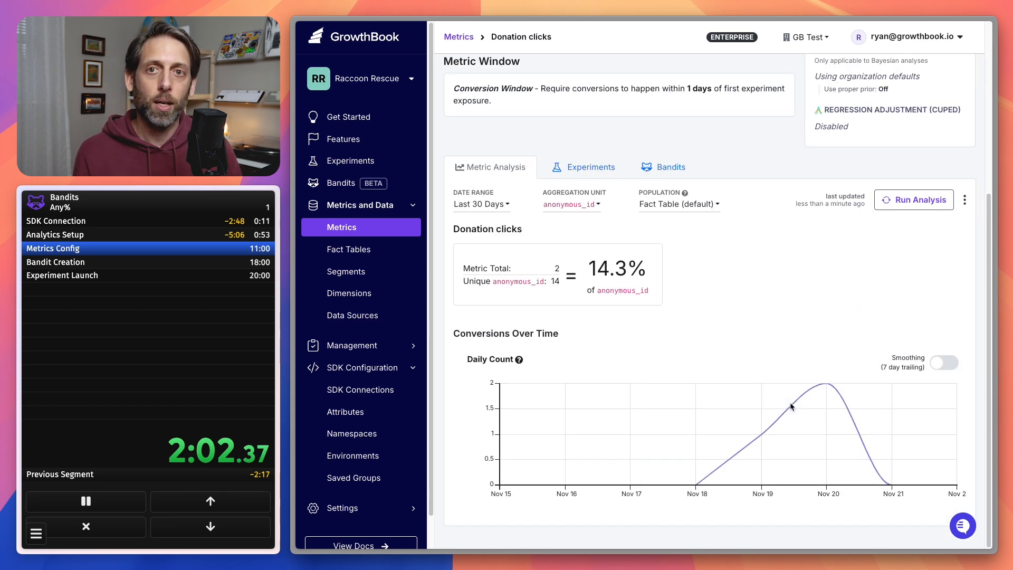
pyautogui.click(102, 372)
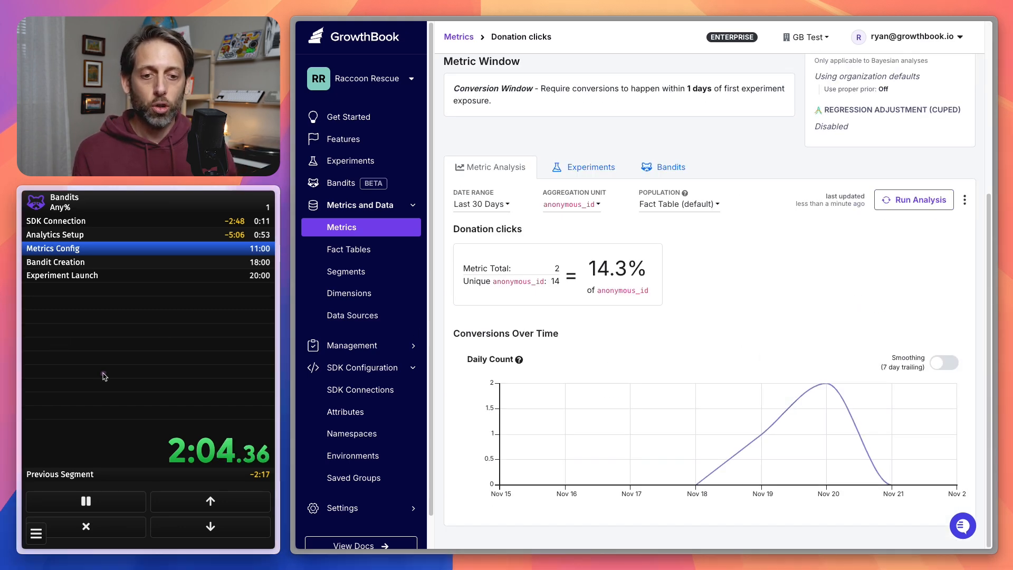
pyautogui.click(103, 372)
# Start a new bandit named "raccoon donation clicks" and continue to its traffic settings.
pyautogui.click(378, 186)
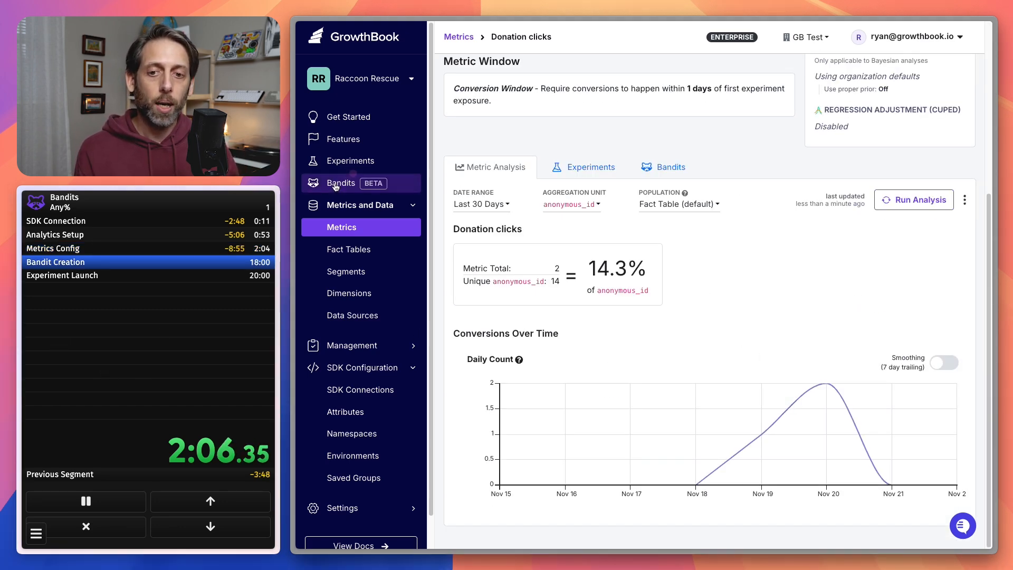
pyautogui.click(766, 174)
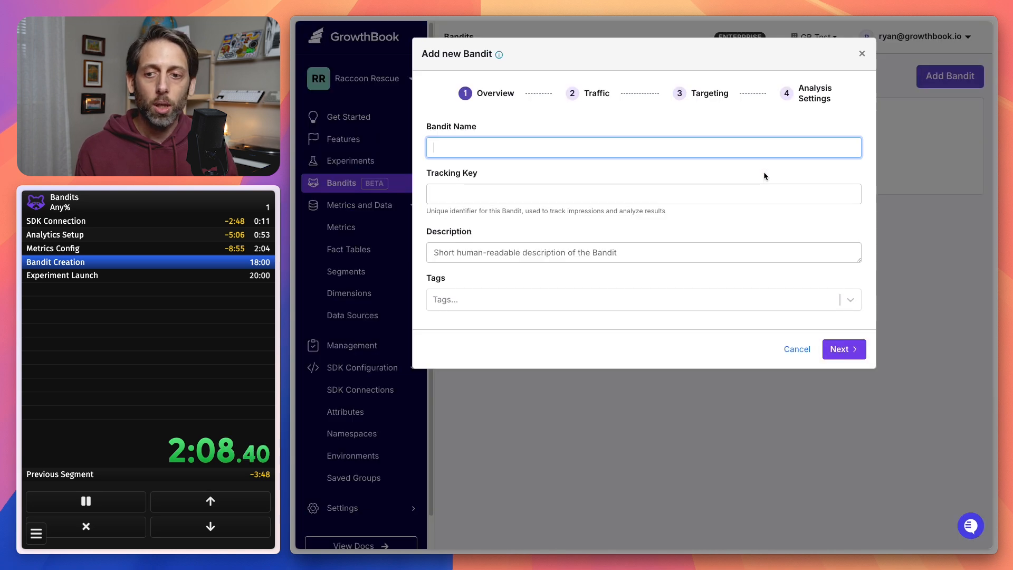
pyautogui.write('raccoon ')
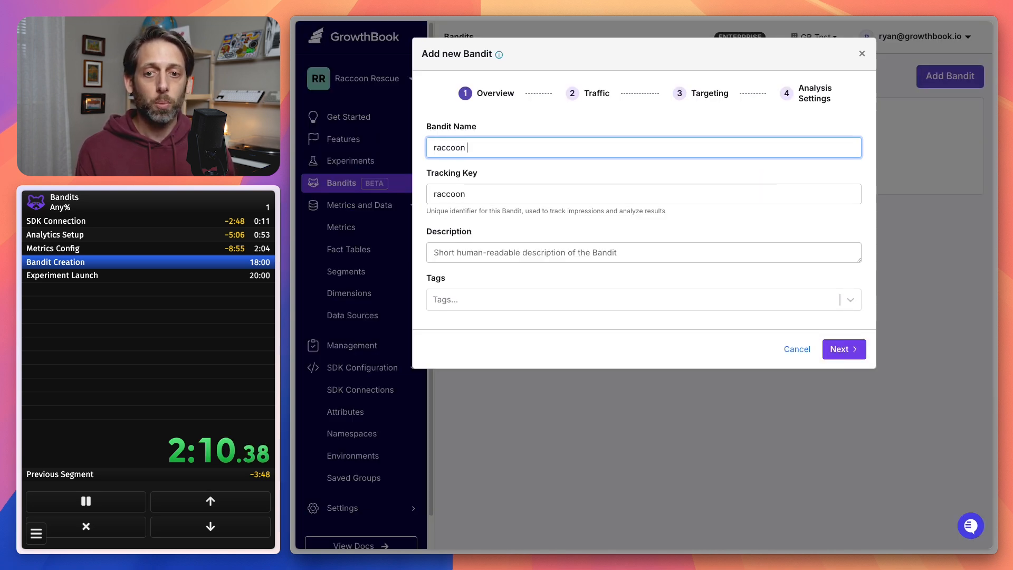
pyautogui.write('dont')
pyautogui.write('tipn')
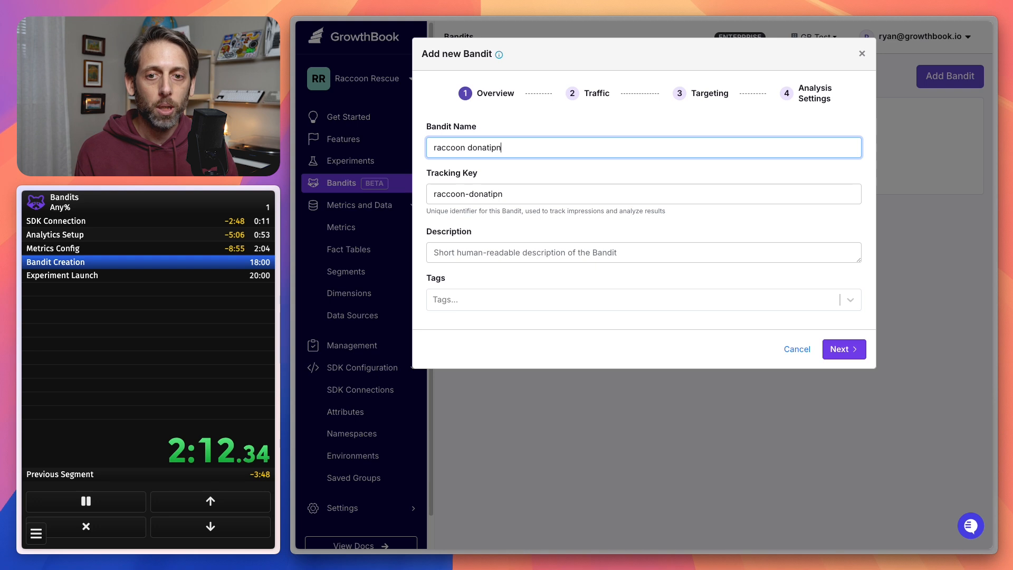
pyautogui.press('BackSpace')
pyautogui.press('BackSpace')
pyautogui.write('on clicks')
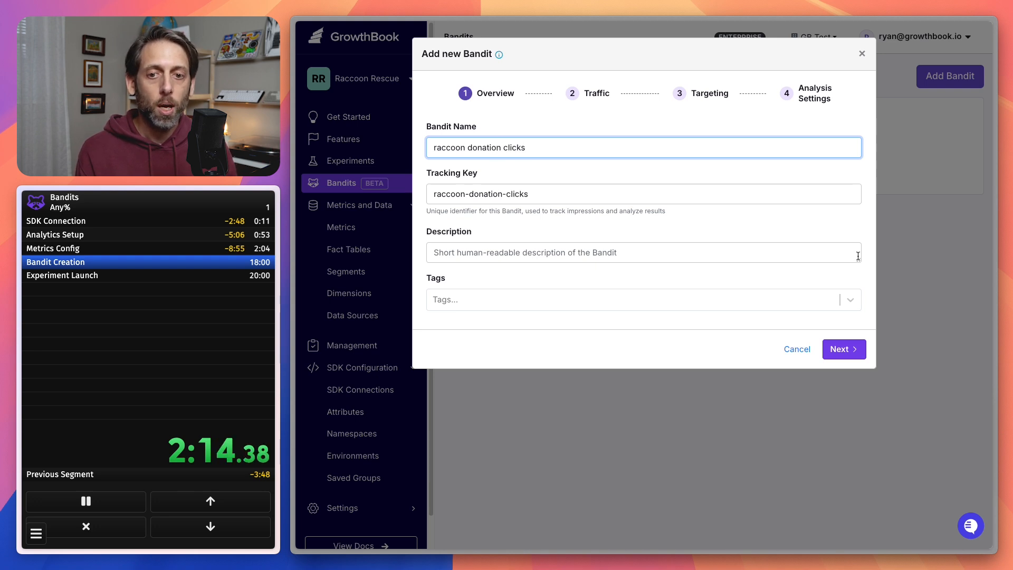
pyautogui.click(844, 349)
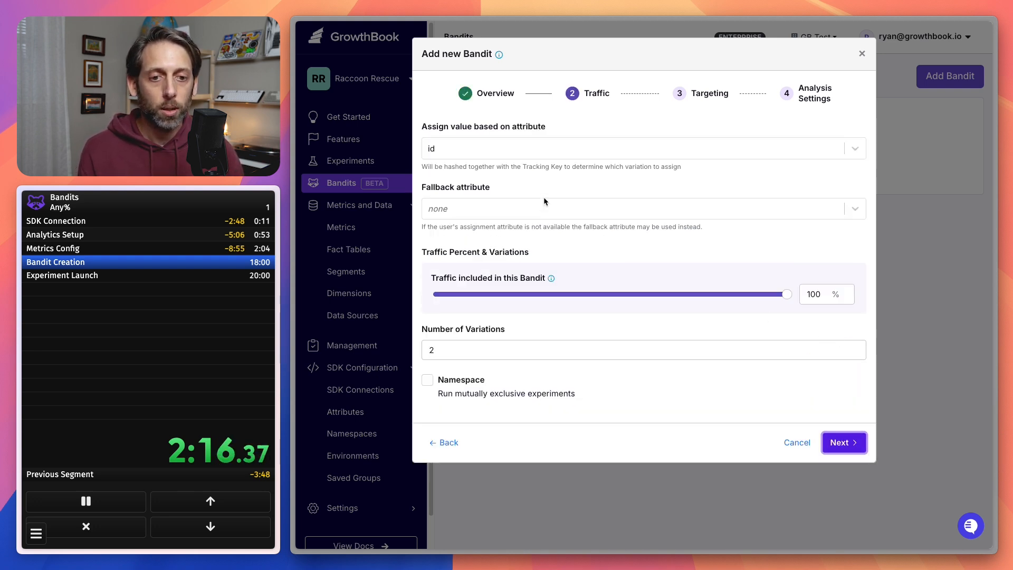
# Set the bandit's number of variations to 5 and continue to the analysis settings without adding any targeting.
pyautogui.click(543, 207)
pyautogui.click(544, 201)
pyautogui.click(576, 345)
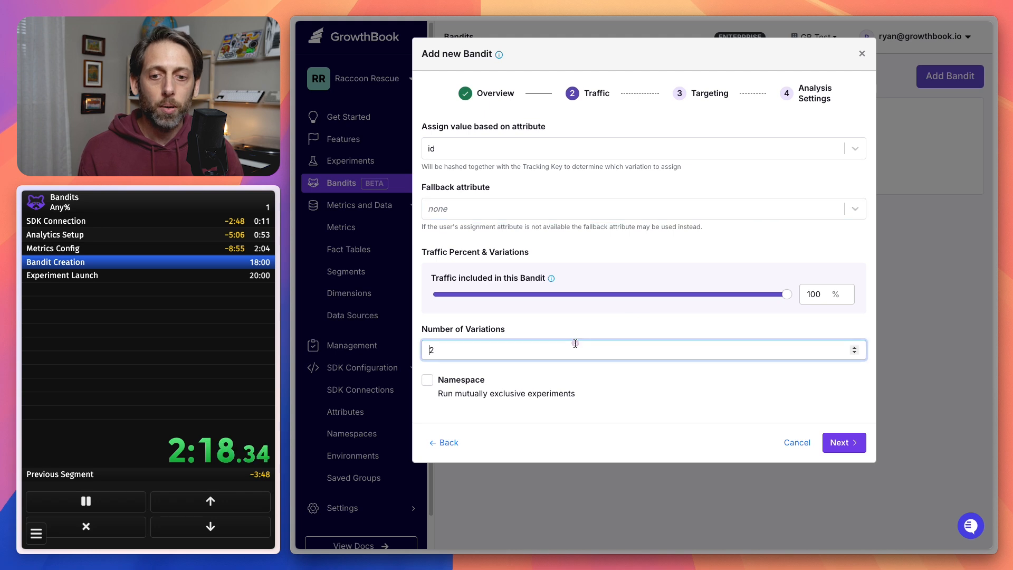
pyautogui.press('Up')
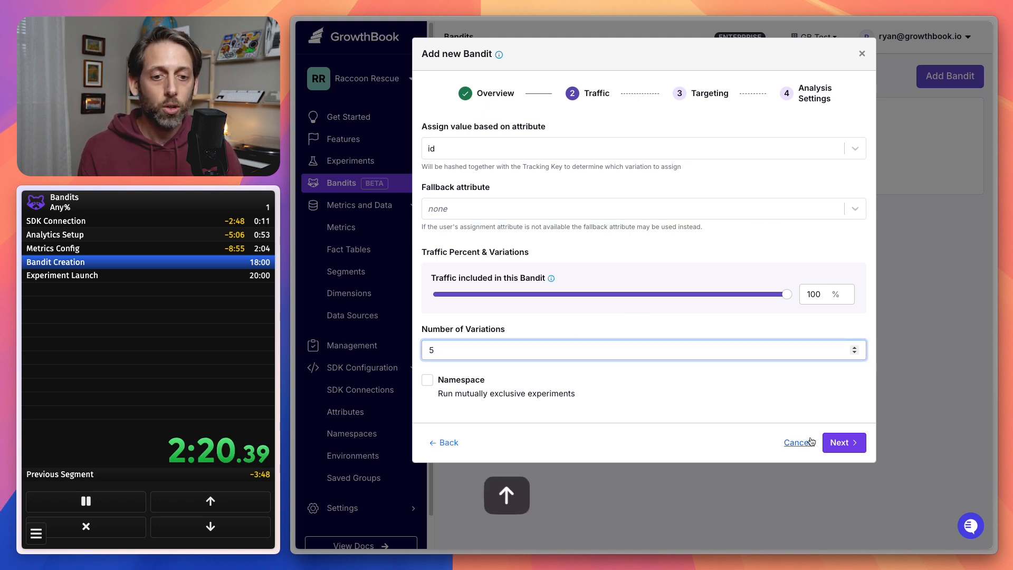
pyautogui.click(844, 443)
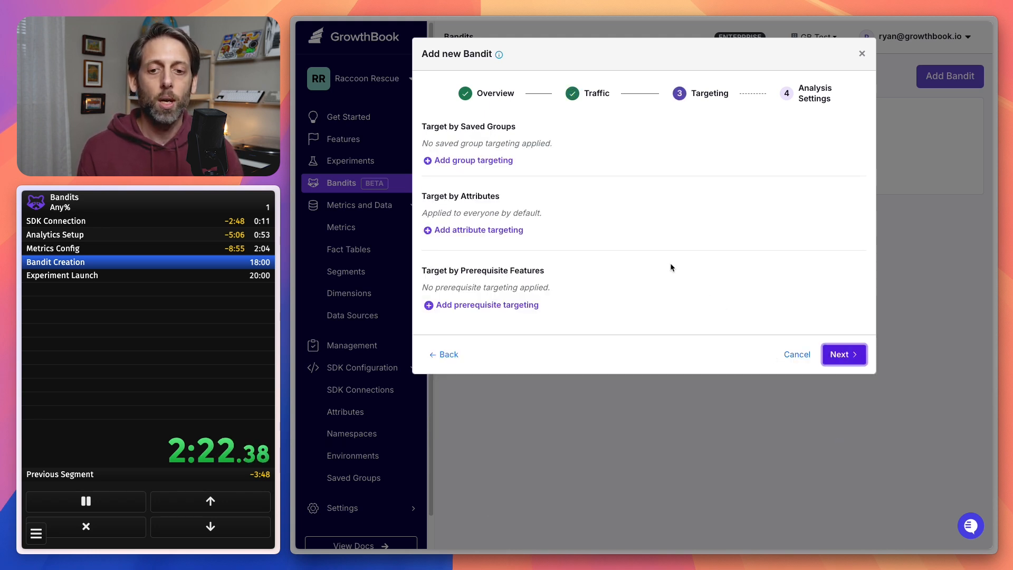
pyautogui.click(848, 355)
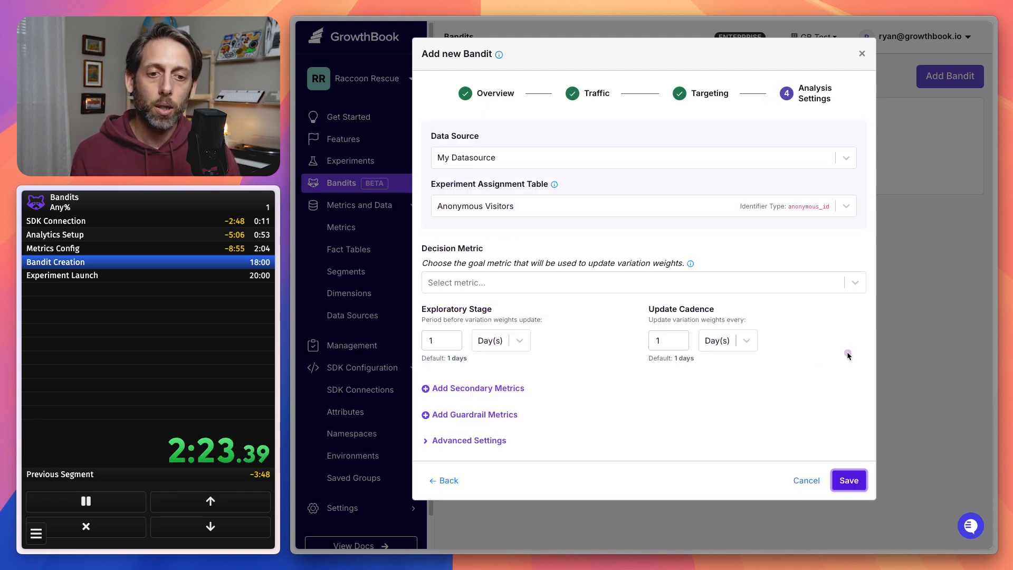
# Save the bandit with Donation clicks as decision metric and check off the two app verification items in the pre-launch checklist.
pyautogui.click(556, 281)
pyautogui.click(556, 311)
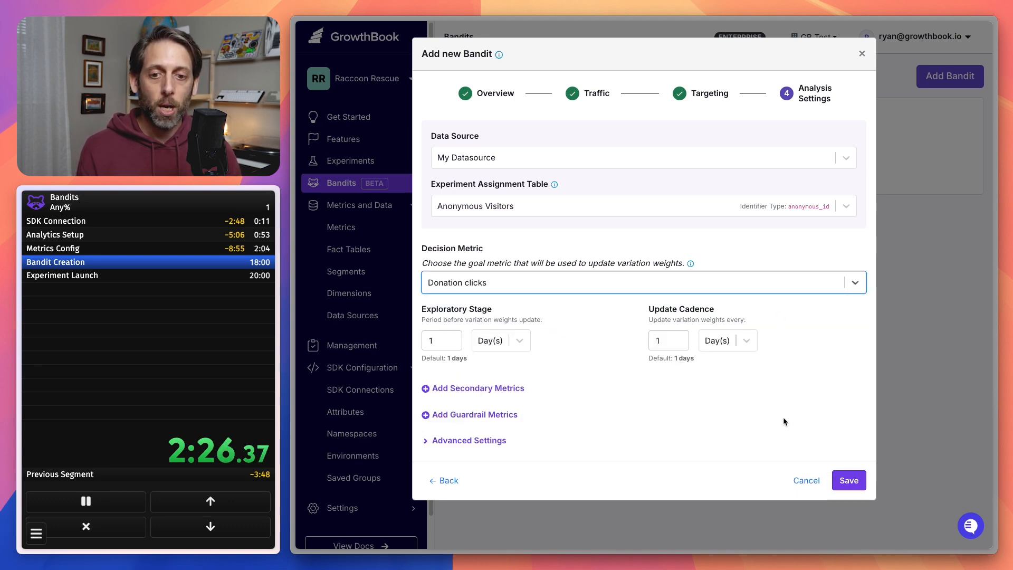
pyautogui.click(846, 480)
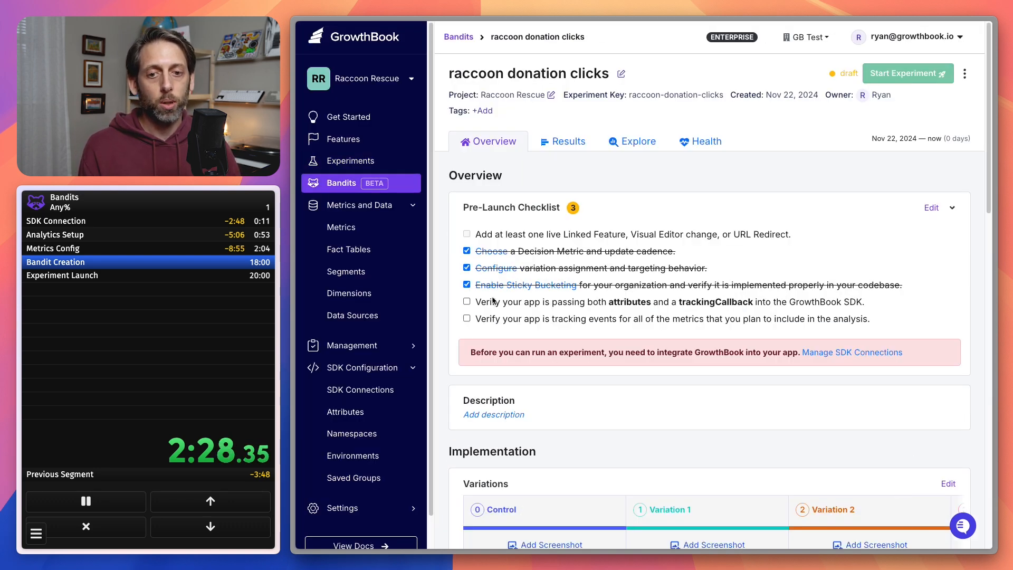
pyautogui.click(466, 302)
pyautogui.click(467, 318)
# Launch the Visual Editor implementation for the bandit with growthbook.framer.website as target URL.
pyautogui.scroll(-4, 733, 290)
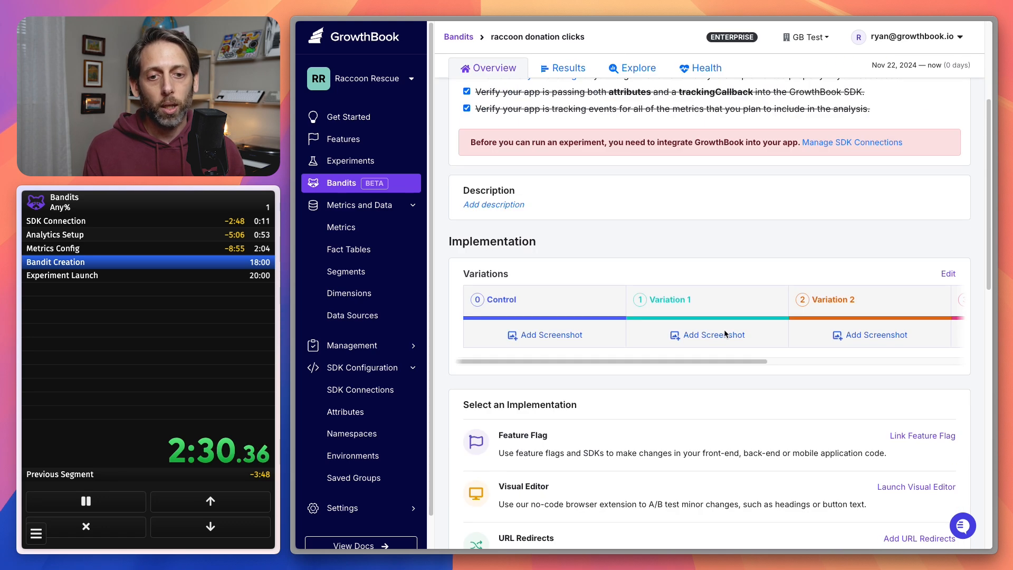
pyautogui.scroll(-2, 732, 295)
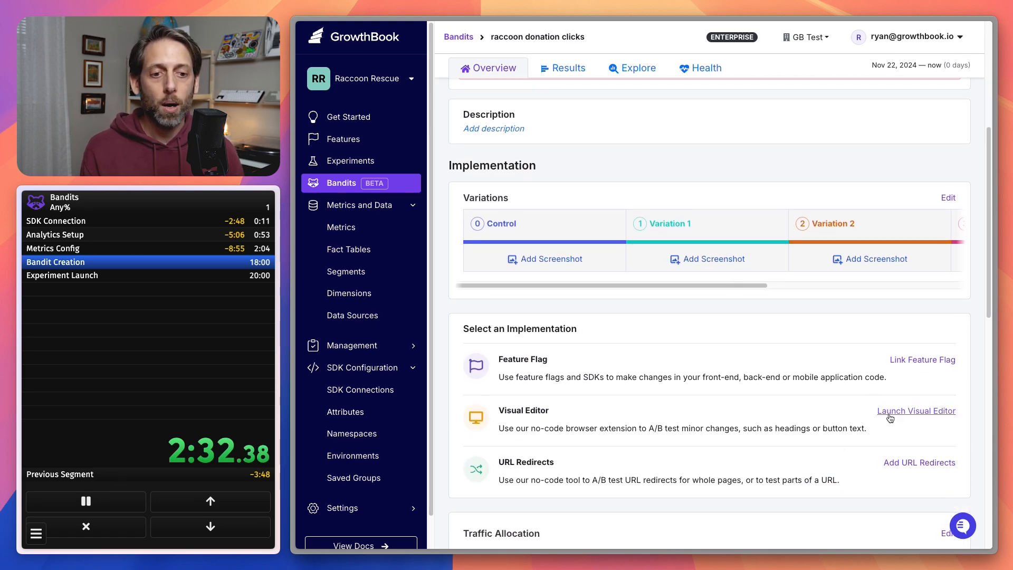
pyautogui.click(917, 410)
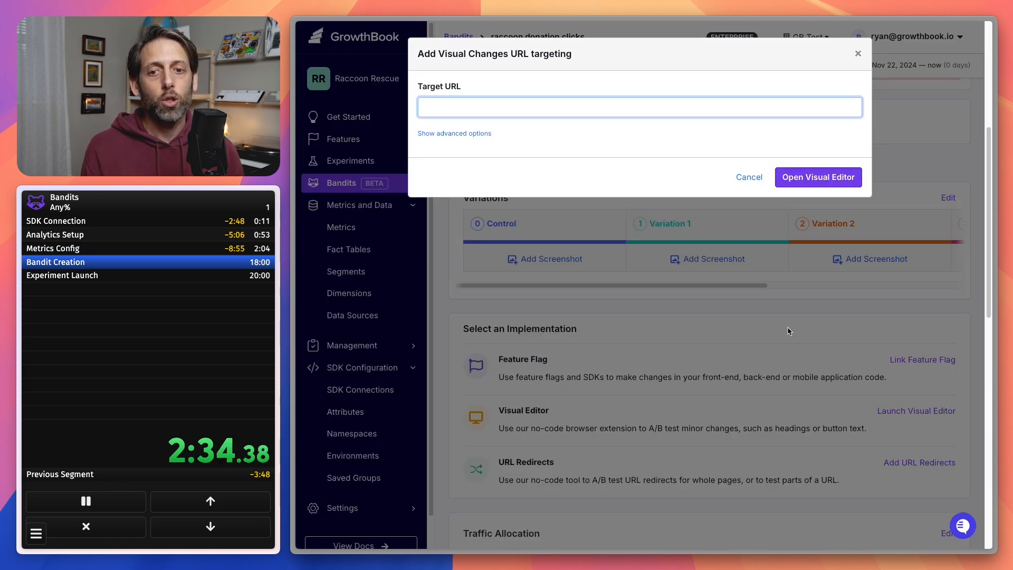
pyautogui.write('growthbook.fr')
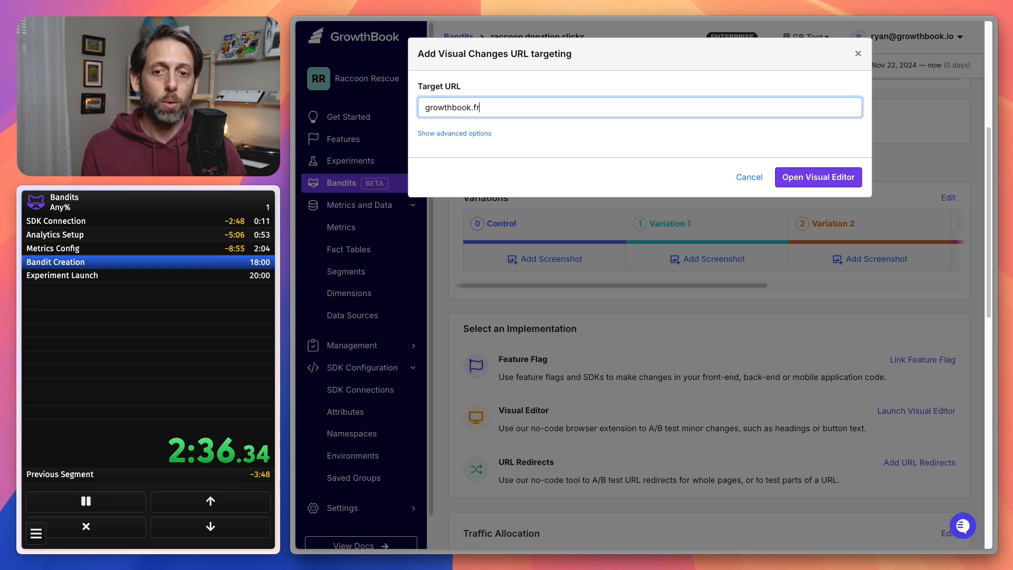
pyautogui.write('amer.web')
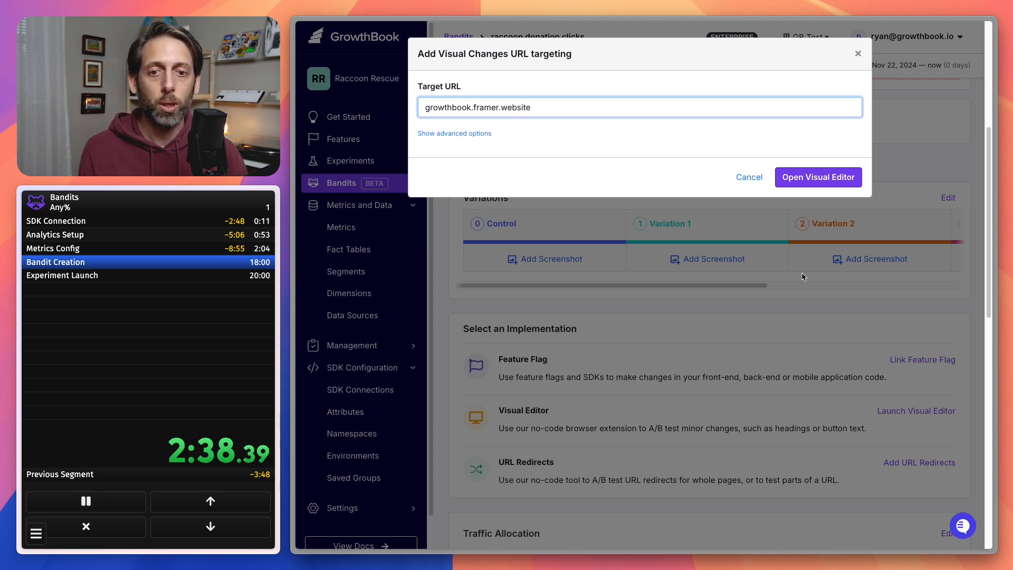
pyautogui.write('site')
pyautogui.click(828, 174)
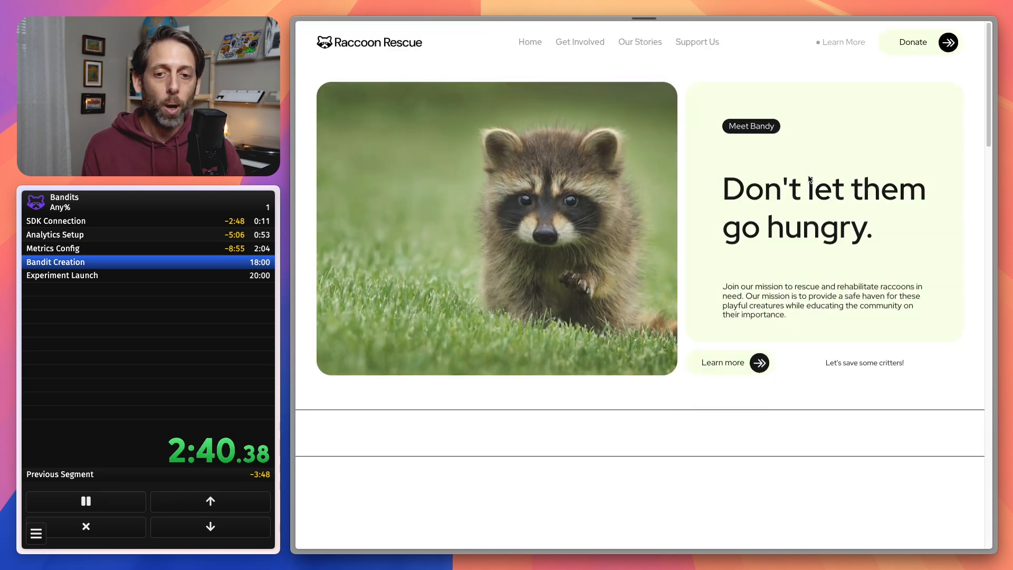
# Move the Visual Editor window over the raccoon photo and change the hero's "Learn more" text to "Donate now" for Variation 1.
pyautogui.moveTo(801, 71); pyautogui.dragTo(350, 145)
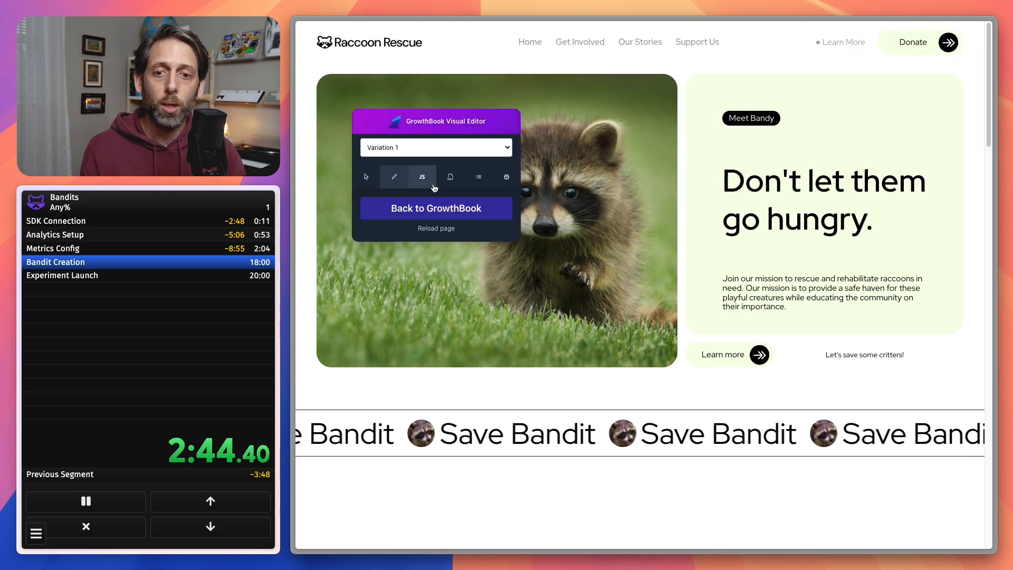
pyautogui.click(366, 177)
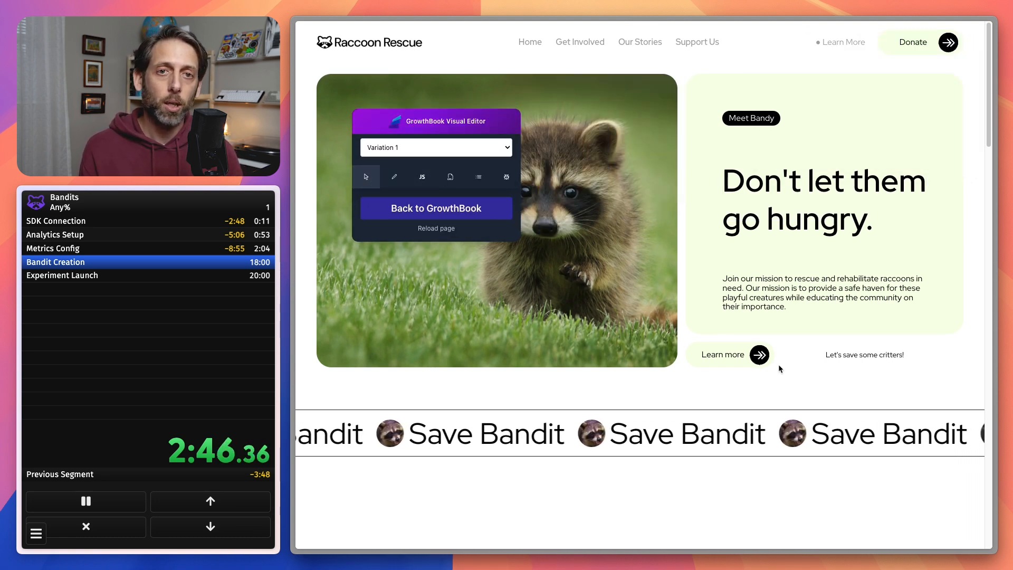
pyautogui.click(396, 177)
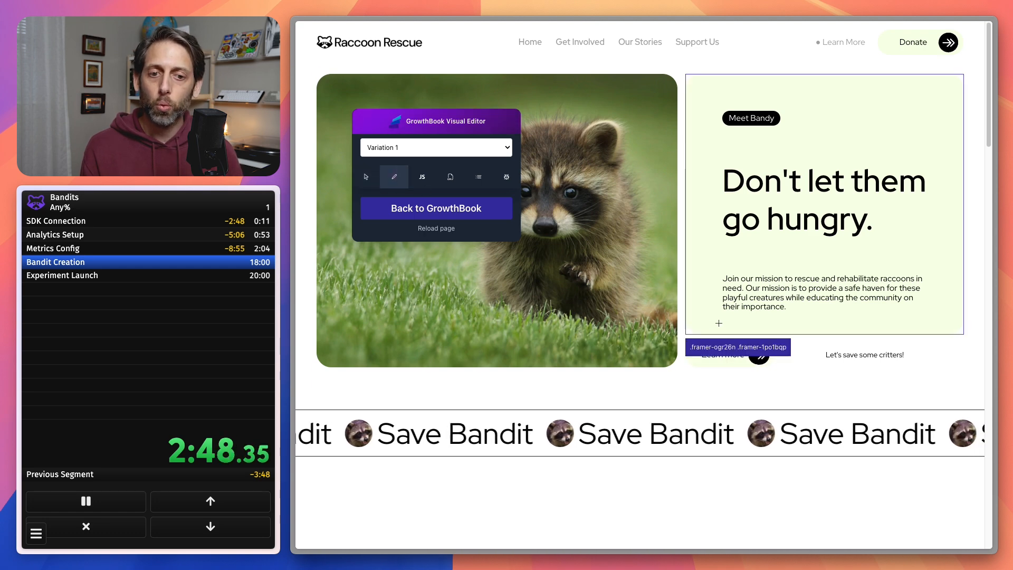
pyautogui.click(722, 355)
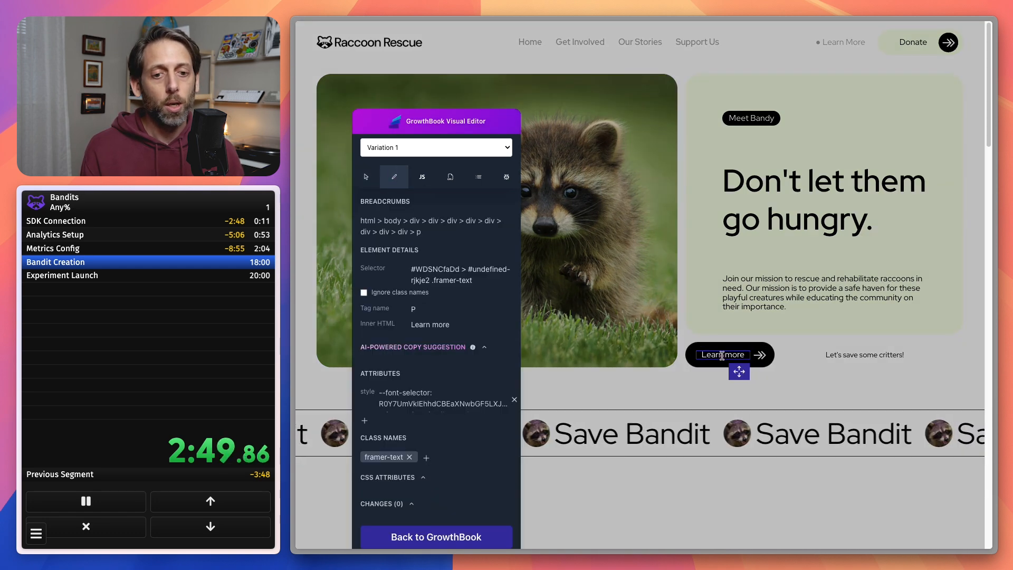
pyautogui.click(447, 329)
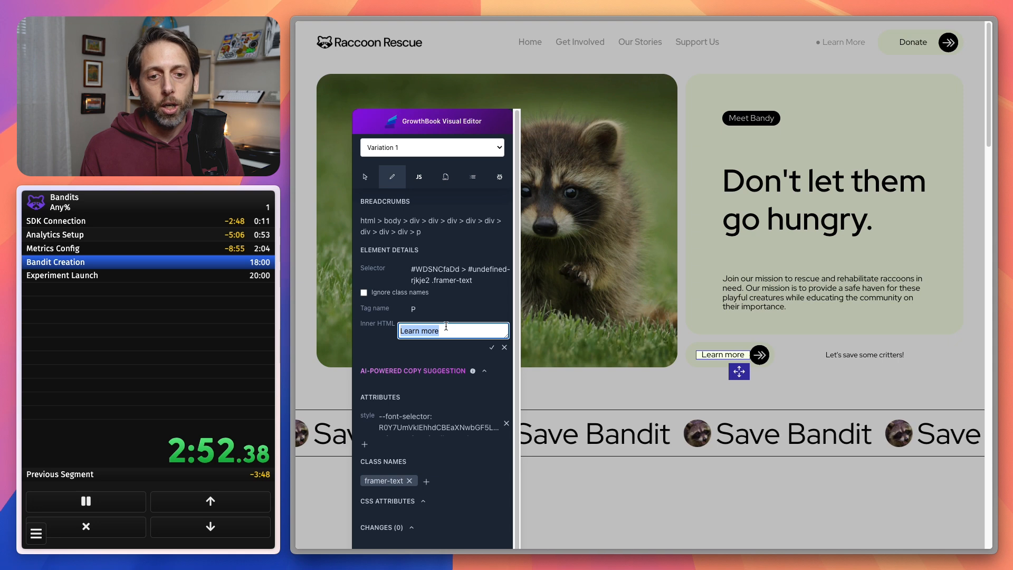
pyautogui.write('Donate now')
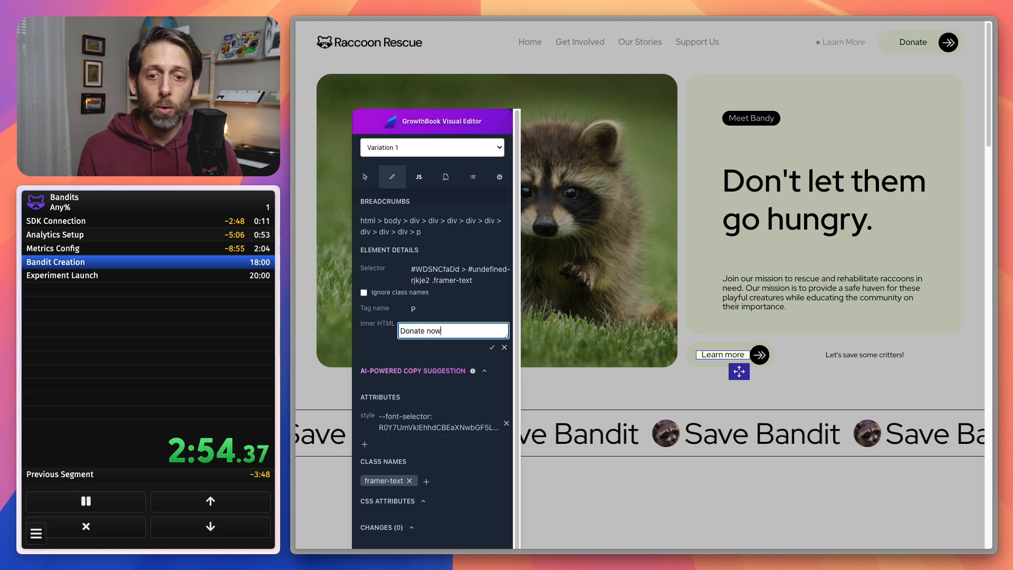
pyautogui.click(493, 349)
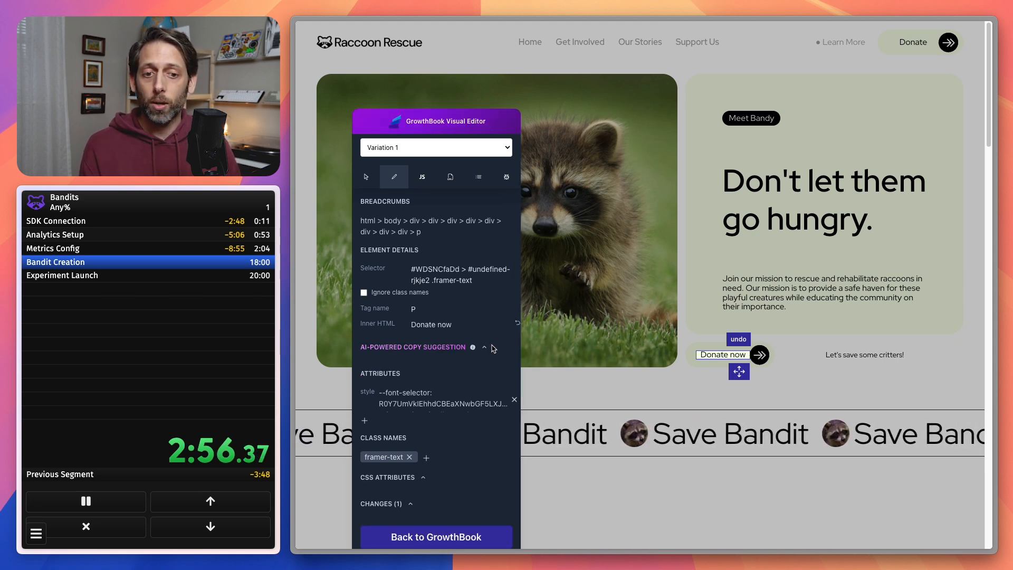
# Switch to Variation 2 and replace the hero's "Let's save some critters!" text with "I want to help Bandy!".
pyautogui.click(445, 150)
pyautogui.click(445, 156)
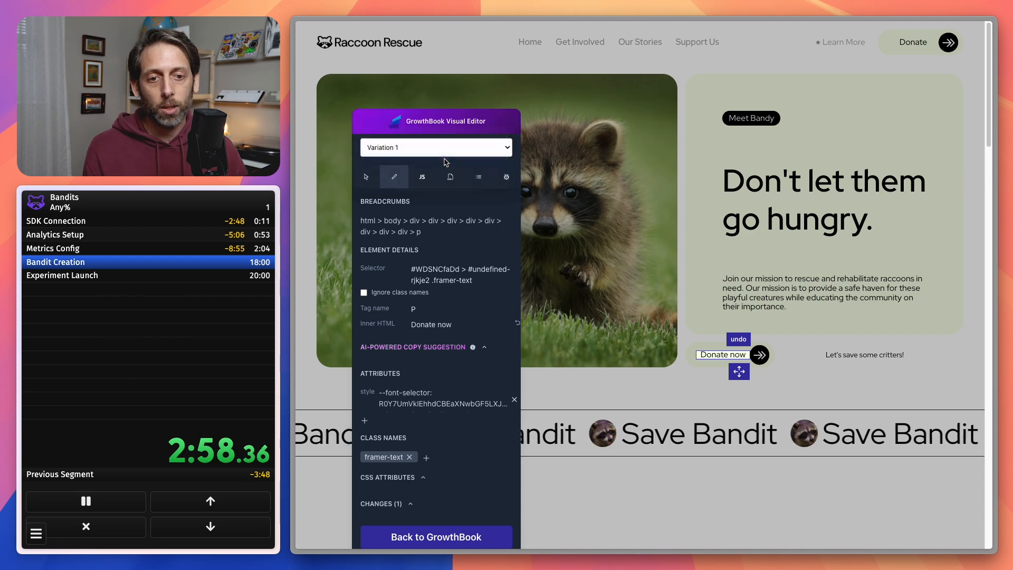
pyautogui.click(849, 358)
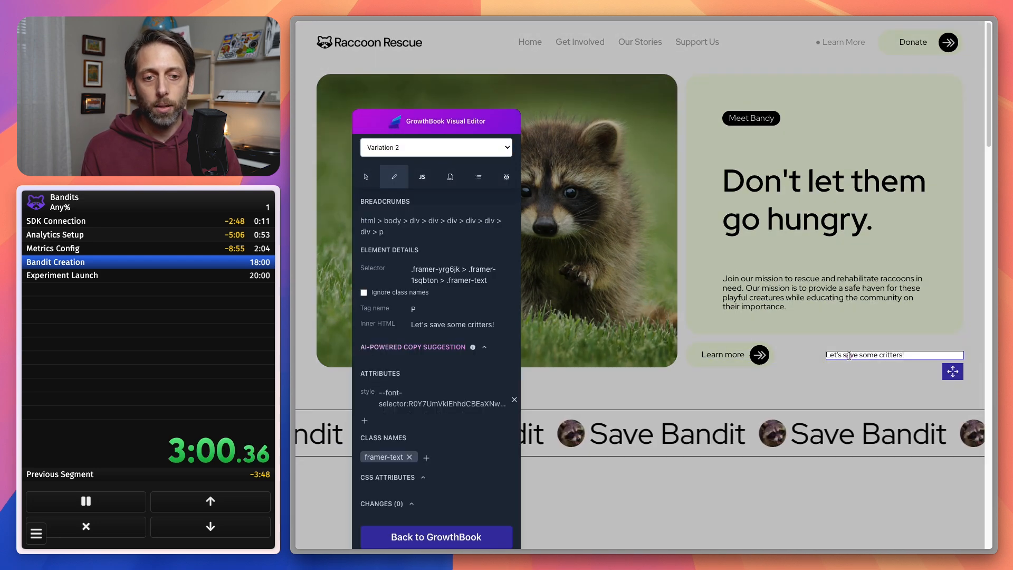
pyautogui.click(458, 325)
pyautogui.doubleClick(459, 336)
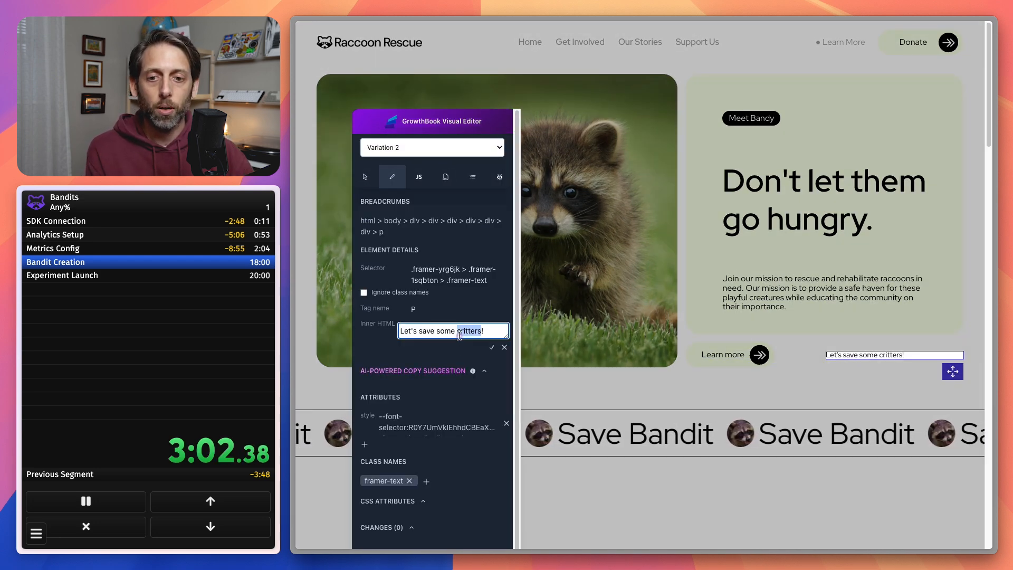
pyautogui.click(459, 336)
pyautogui.tripleClick(460, 336)
pyautogui.press('BackSpace')
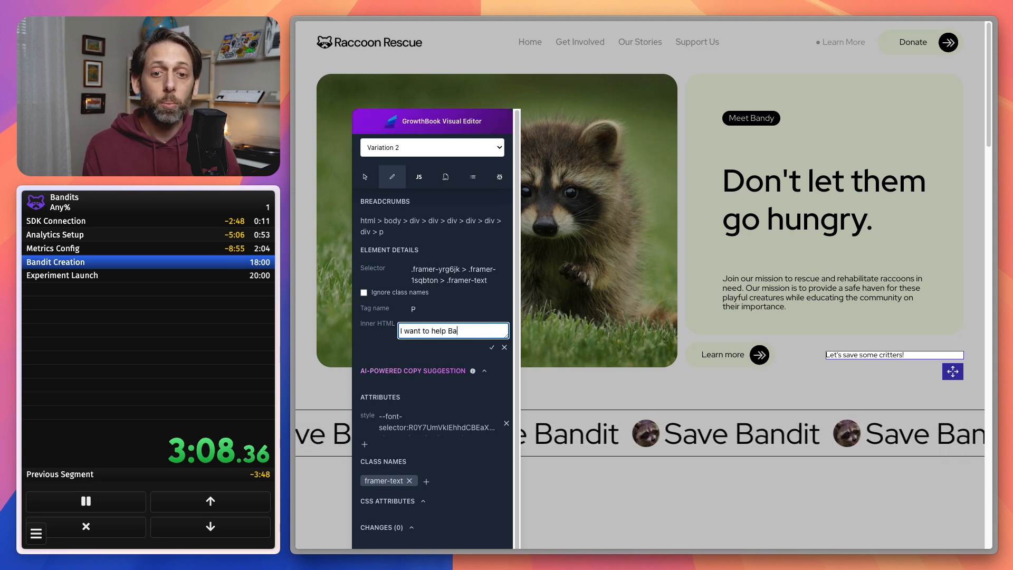
pyautogui.write('I want to help Bandy!')
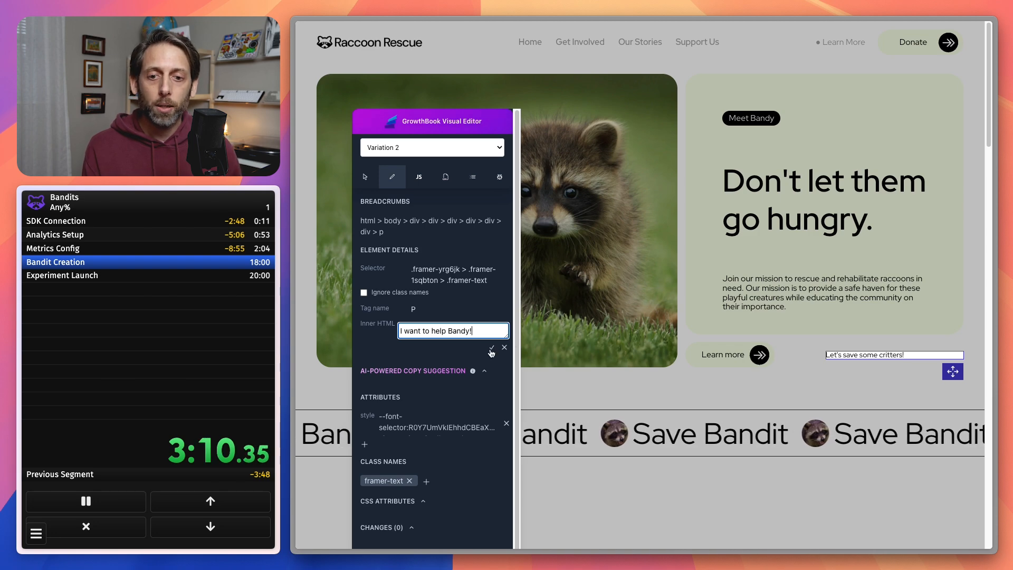
pyautogui.click(492, 347)
# Switch to Variation 3 and change the "Meet Bandy" label above the hero heading to "Help Bandy".
pyautogui.click(467, 152)
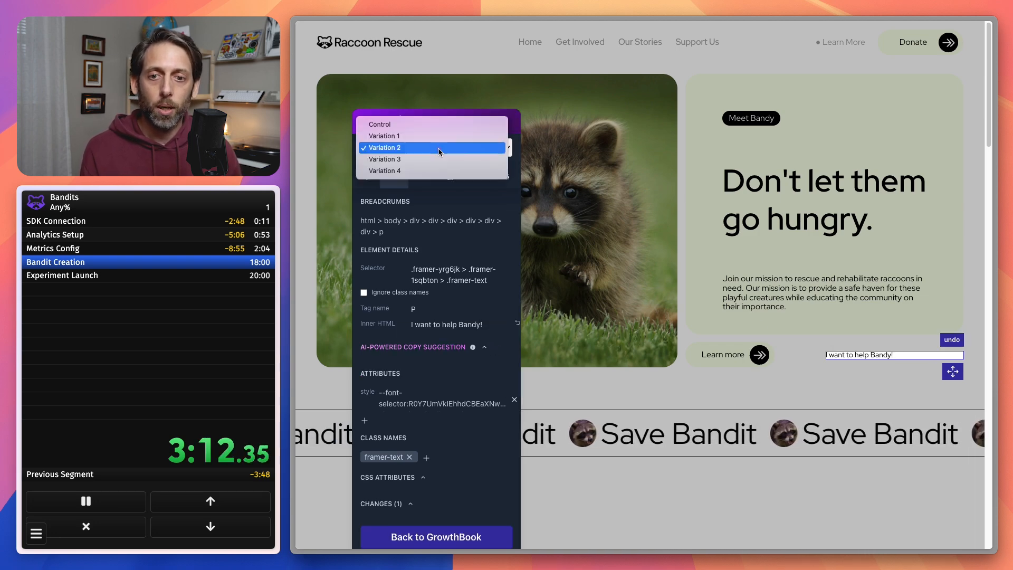
pyautogui.click(489, 158)
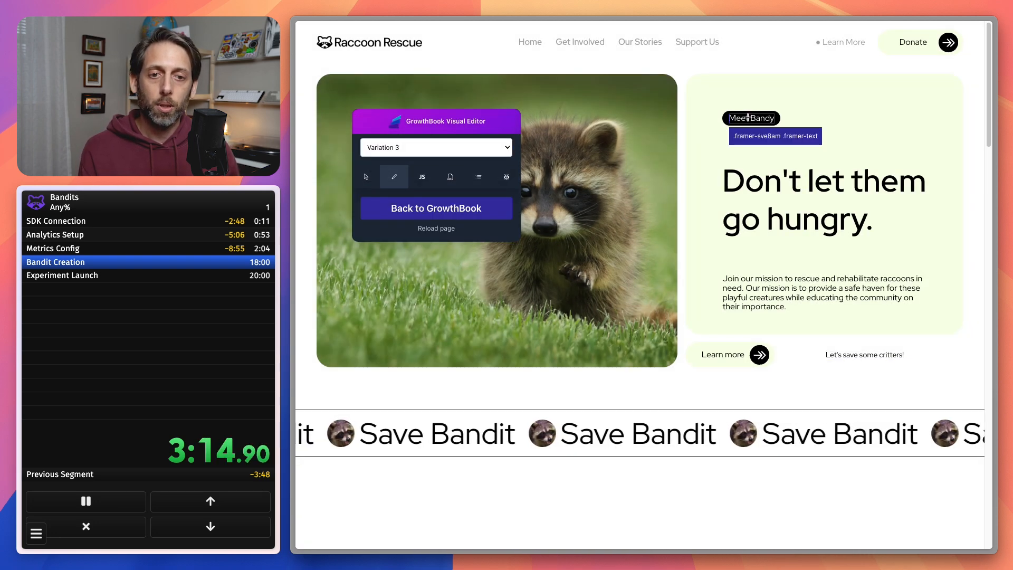
pyautogui.click(749, 116)
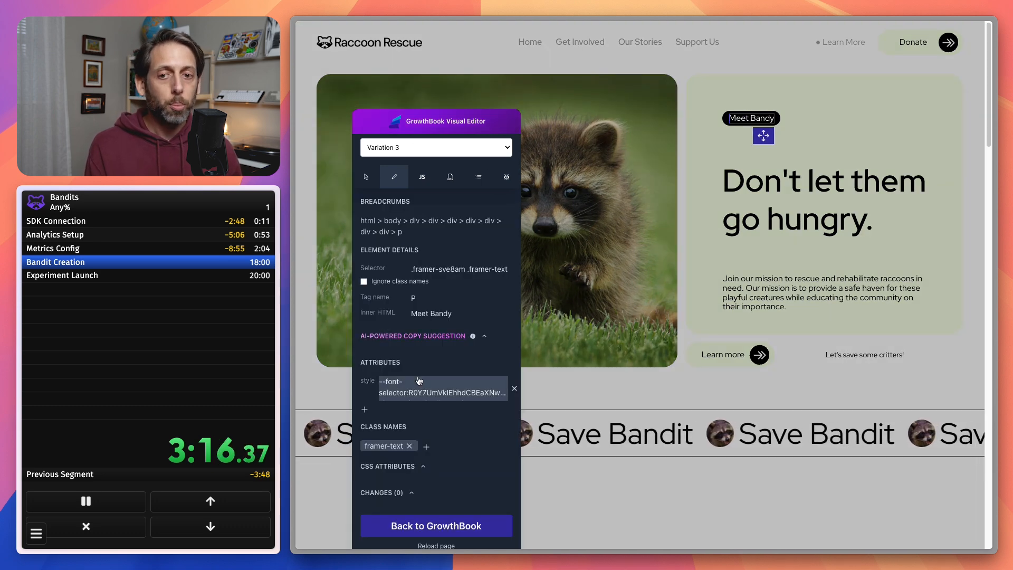
pyautogui.click(431, 316)
pyautogui.tripleClick(452, 323)
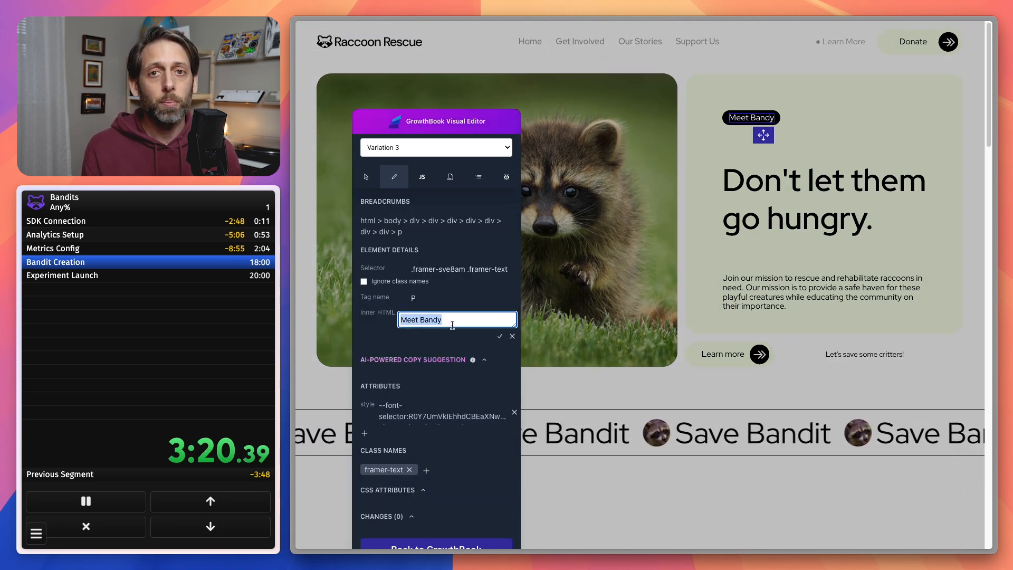
pyautogui.write('Help')
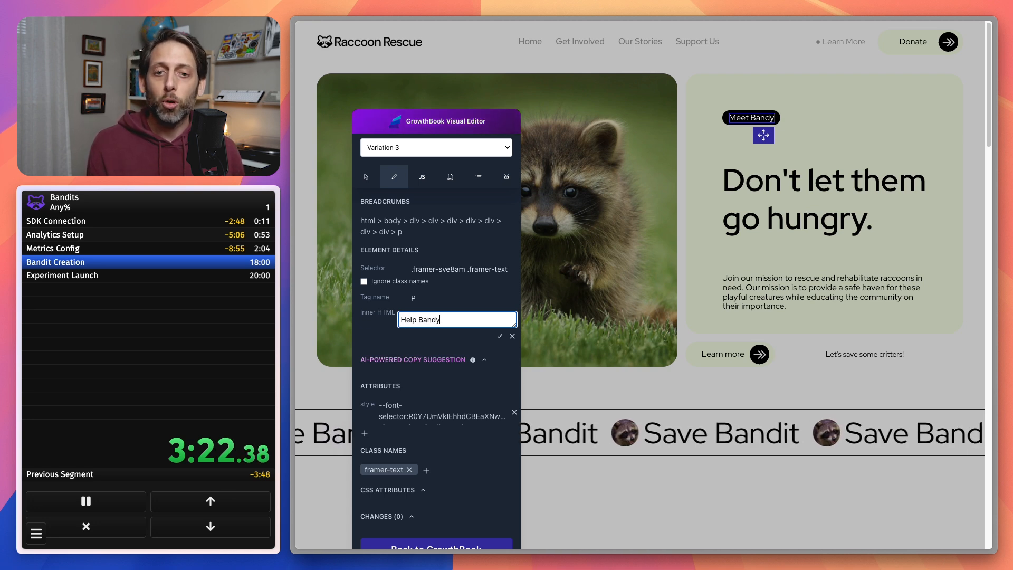
pyautogui.click(500, 338)
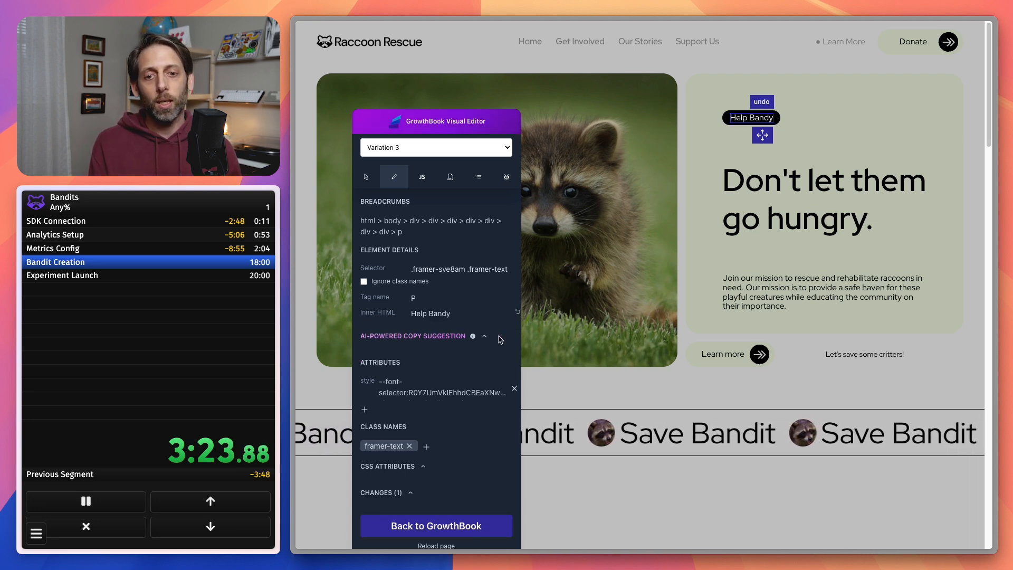
# Switch to Variation 4 and change the hero heading's first line to "Only you can".
pyautogui.click(436, 156)
pyautogui.click(443, 159)
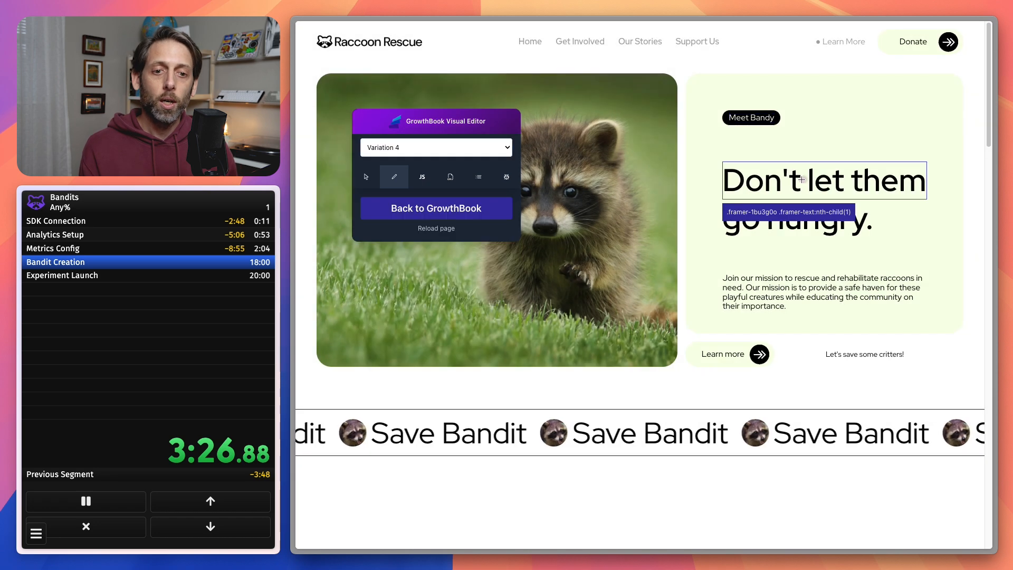
pyautogui.click(799, 179)
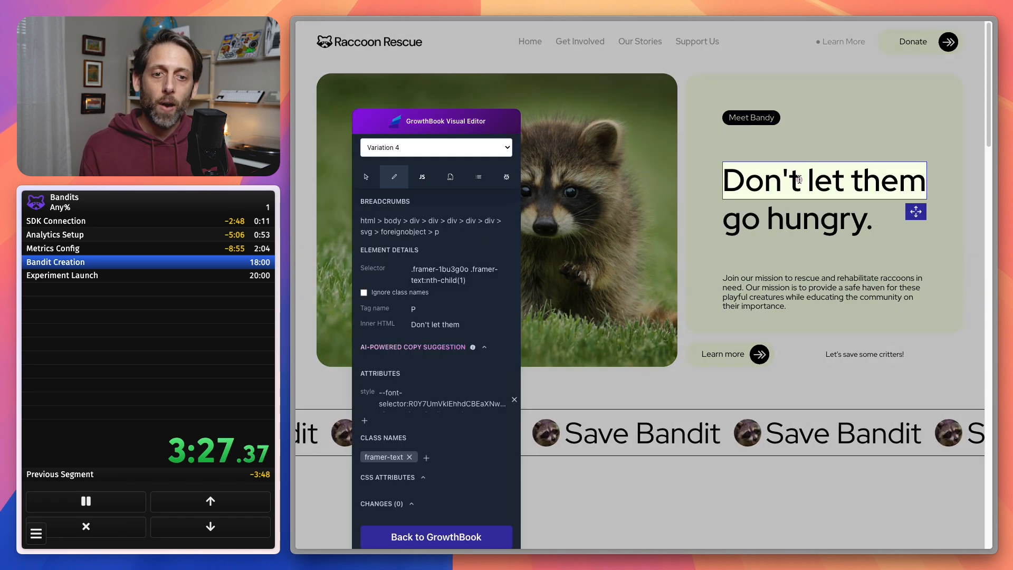
pyautogui.click(434, 324)
pyautogui.write('Only you can')
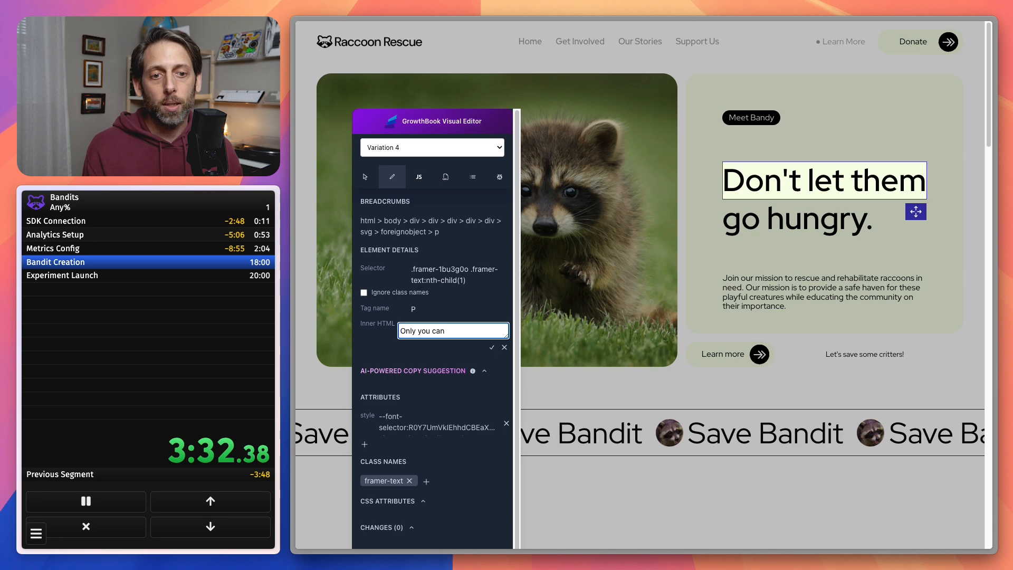
pyautogui.click(491, 348)
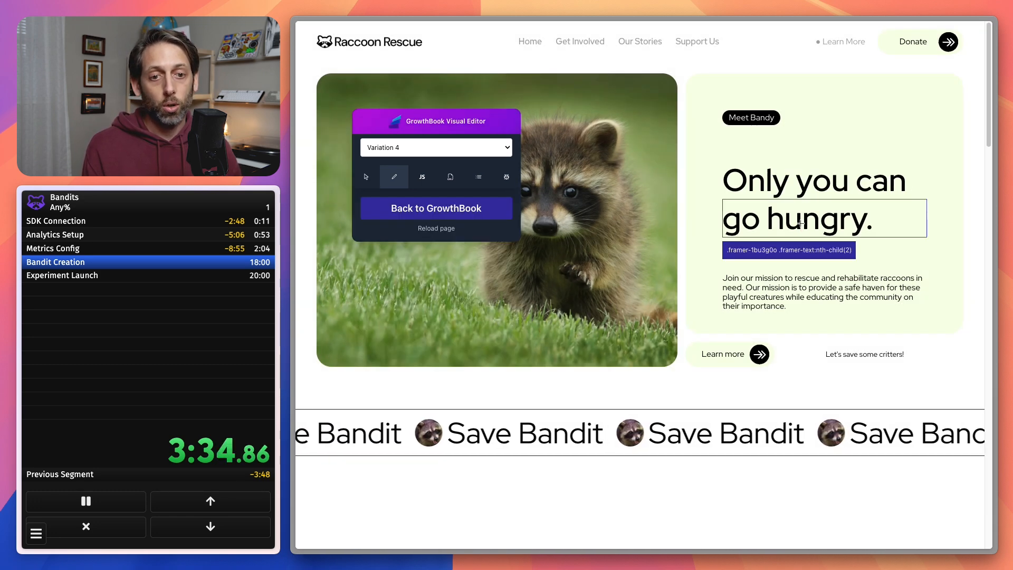
# Change the second line of Variation 4's hero heading to "help them!".
pyautogui.click(800, 223)
pyautogui.click(447, 321)
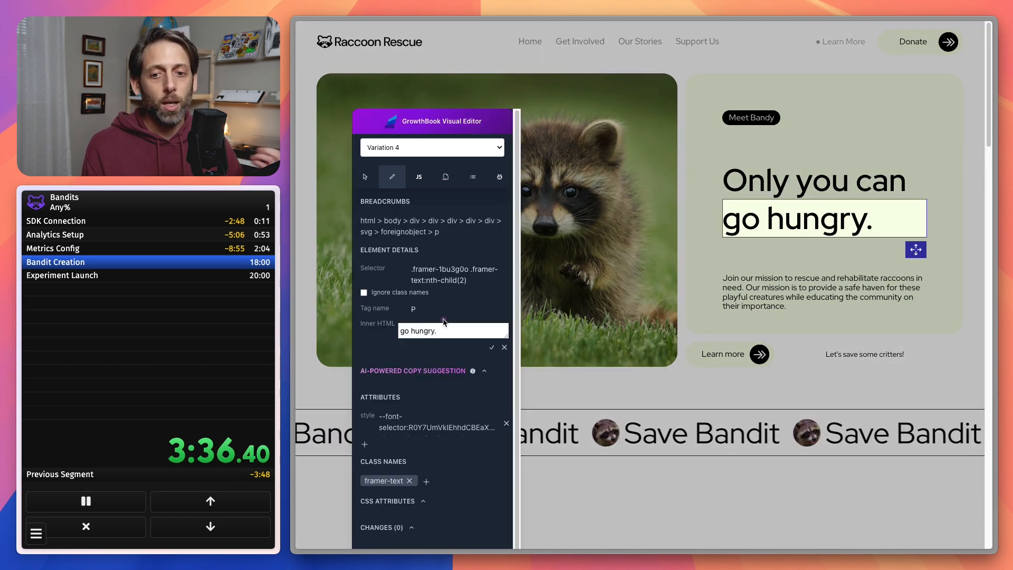
pyautogui.tripleClick(437, 330)
pyautogui.write('help them!')
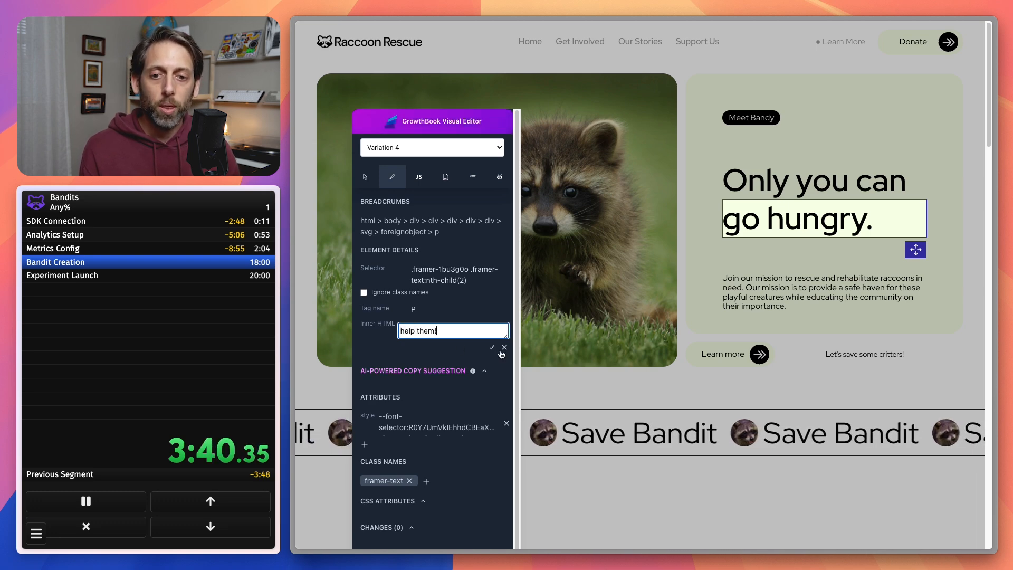
pyautogui.press('Return')
# Return from the Visual Editor to GrowthBook, review the visual changes per variation, and complete the timer's Bandit Creation split.
pyautogui.scroll(-3, 460, 531)
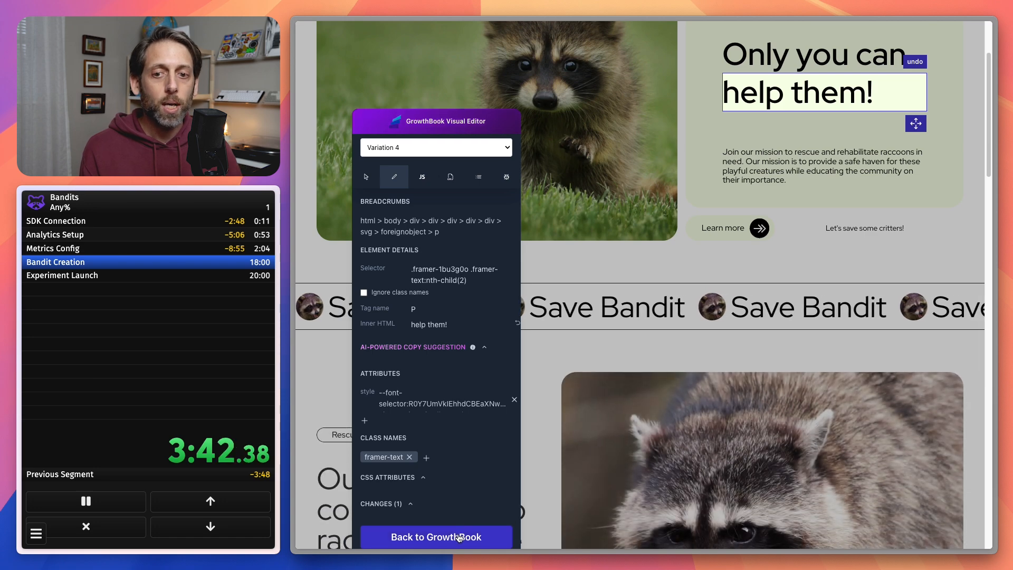
pyautogui.click(459, 534)
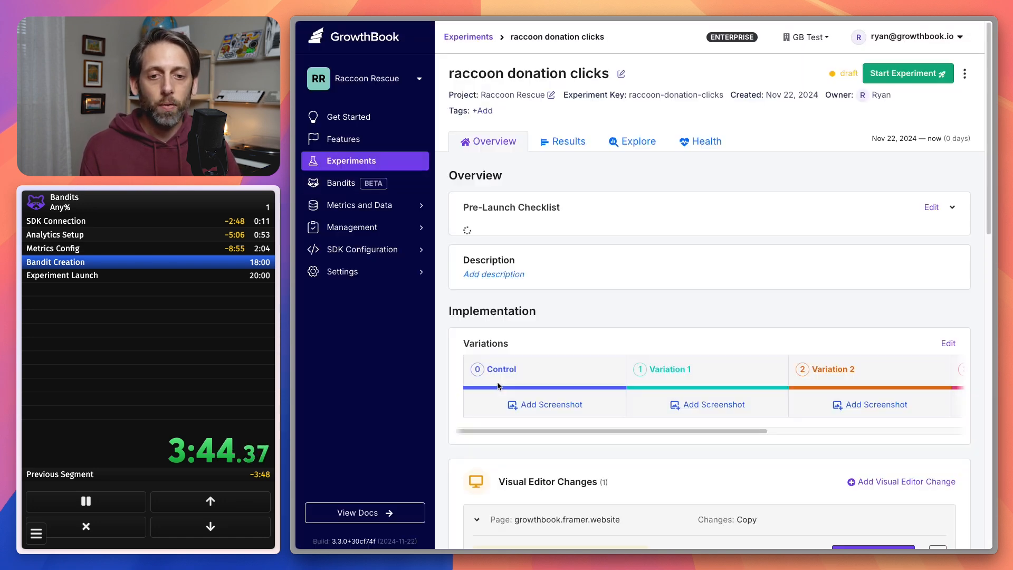
pyautogui.scroll(-5, 619, 363)
pyautogui.scroll(-3, 642, 338)
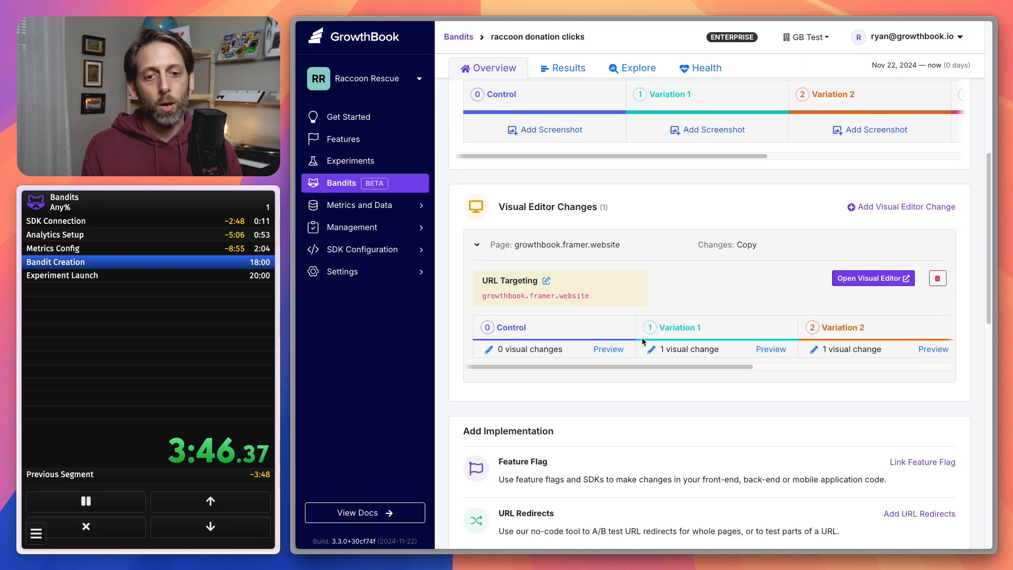
pyautogui.moveTo(645, 367); pyautogui.dragTo(841, 372)
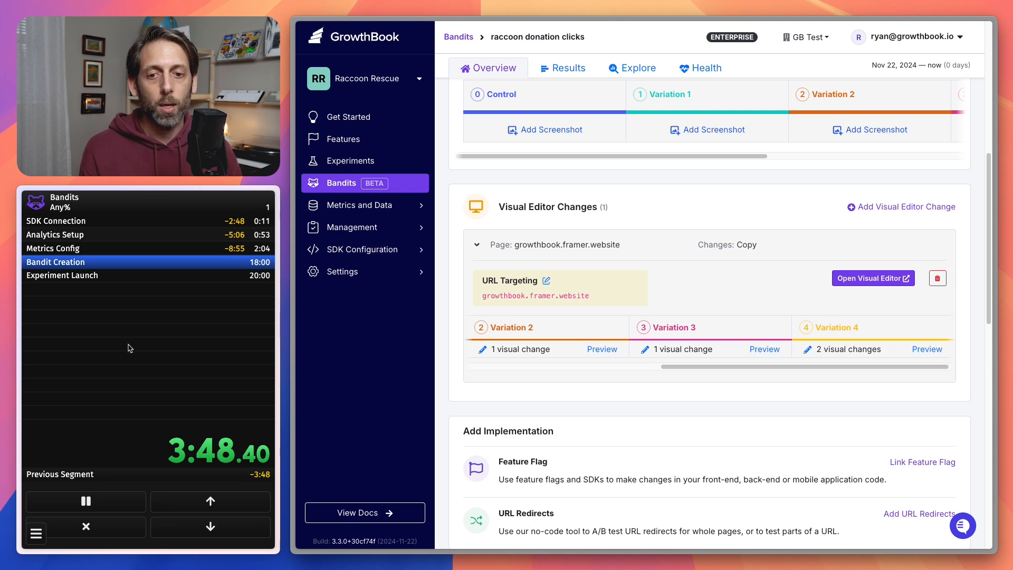
pyautogui.press('KP_1')
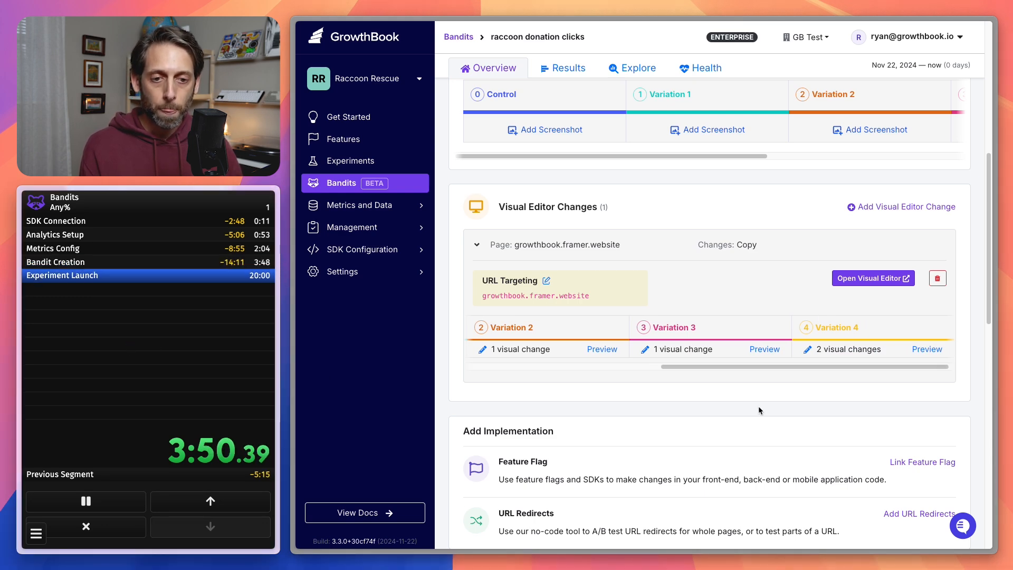
# Start the raccoon donation clicks bandit immediately and complete the timer's Experiment Launch split.
pyautogui.scroll(-5, 757, 407)
pyautogui.scroll(8, 757, 404)
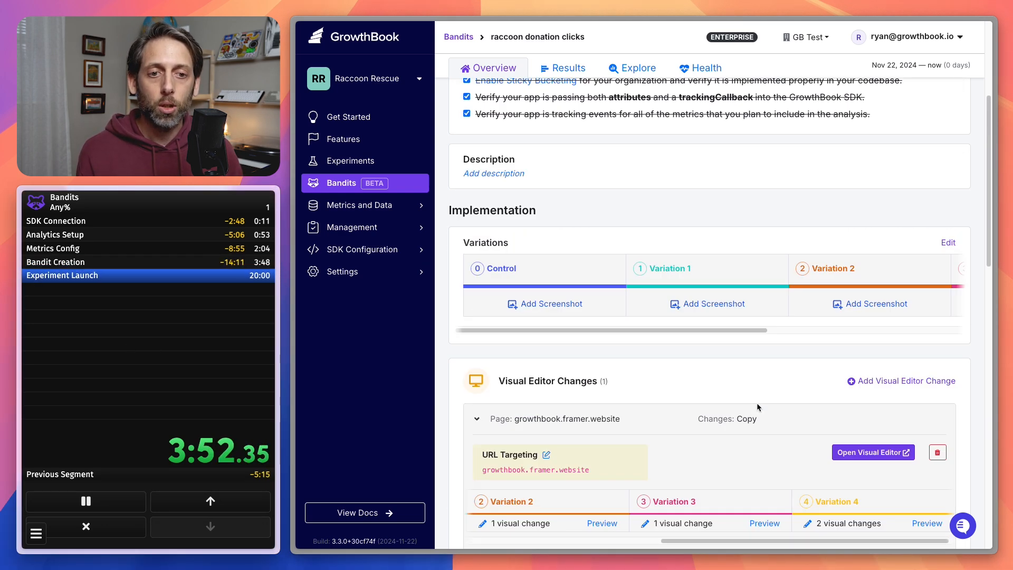
pyautogui.scroll(5, 757, 406)
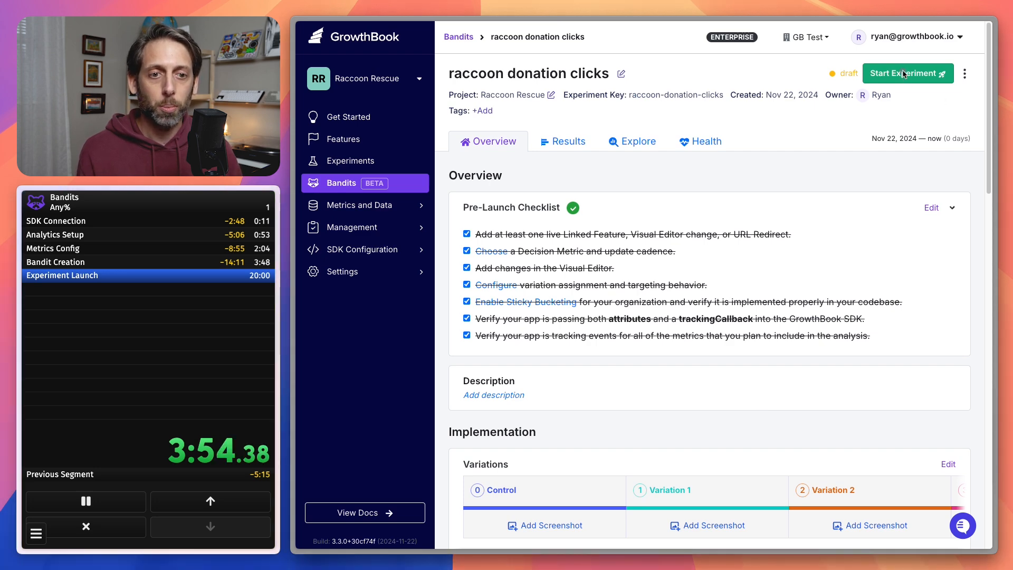
pyautogui.click(904, 78)
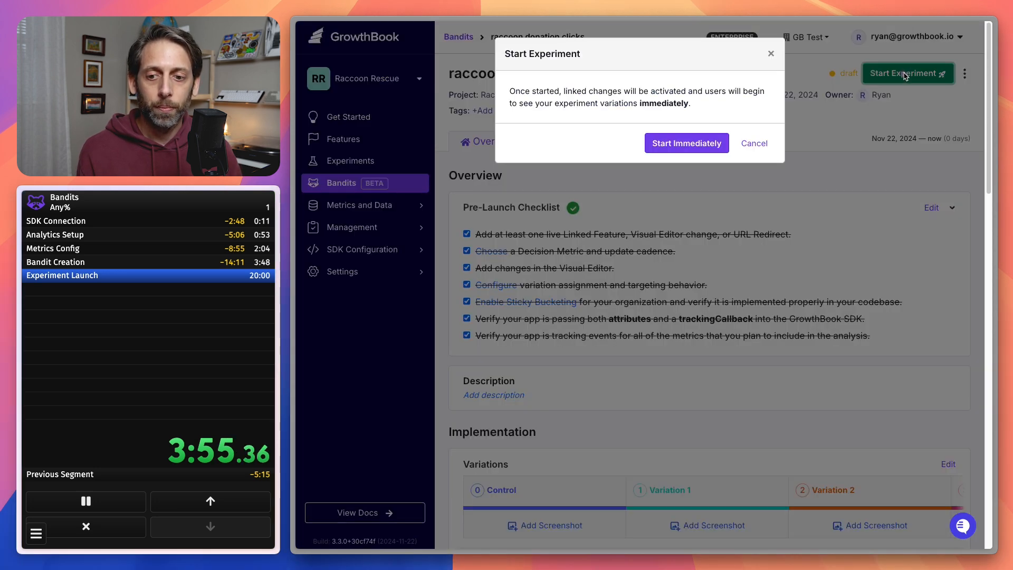
pyautogui.click(681, 146)
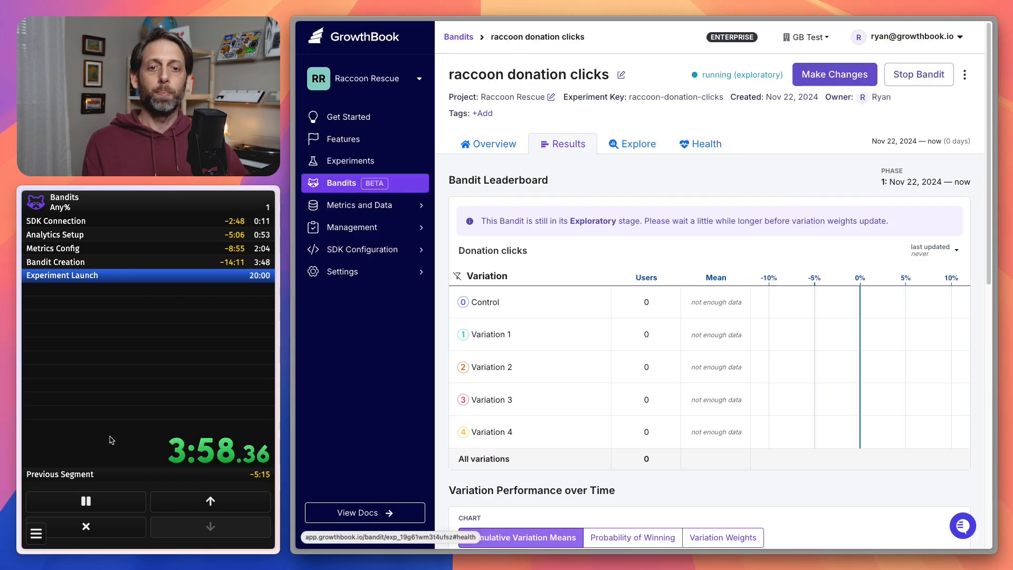
pyautogui.click(111, 439)
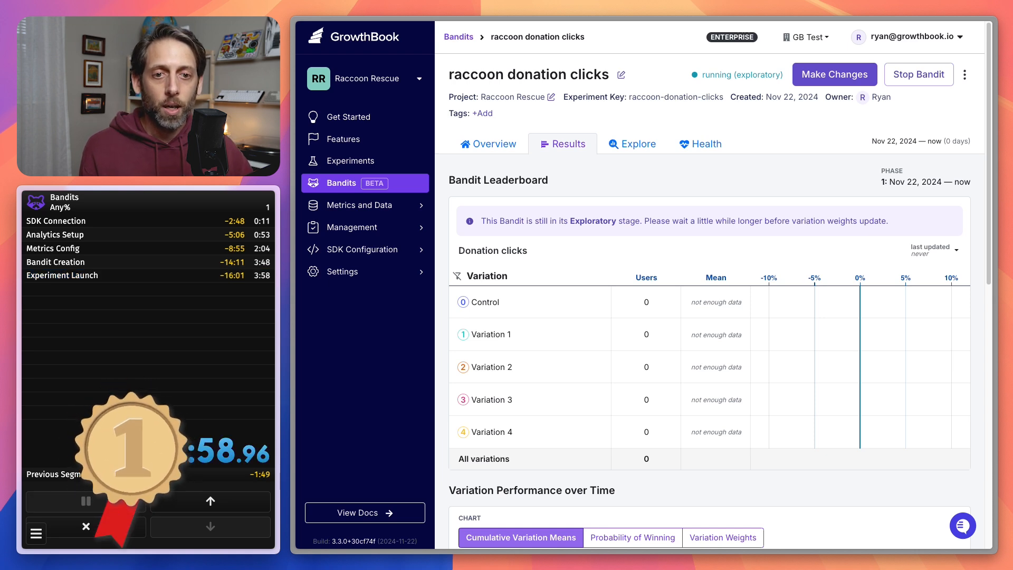